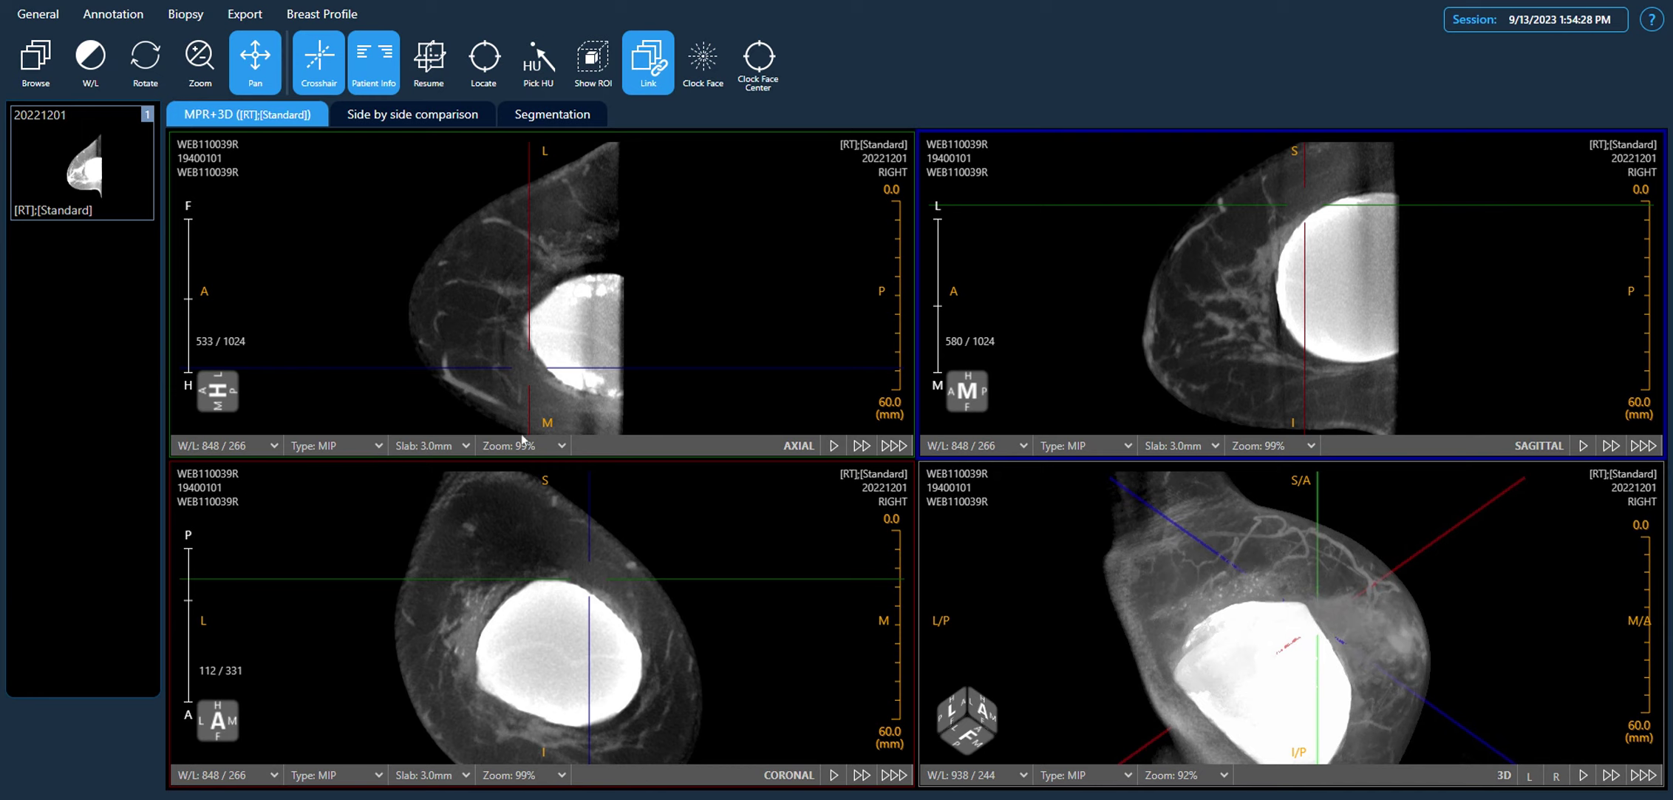
Step: Enlarge the axial, sagittal, coronal and 3D views one at a time, returning to four views after each
double_click(663, 251)
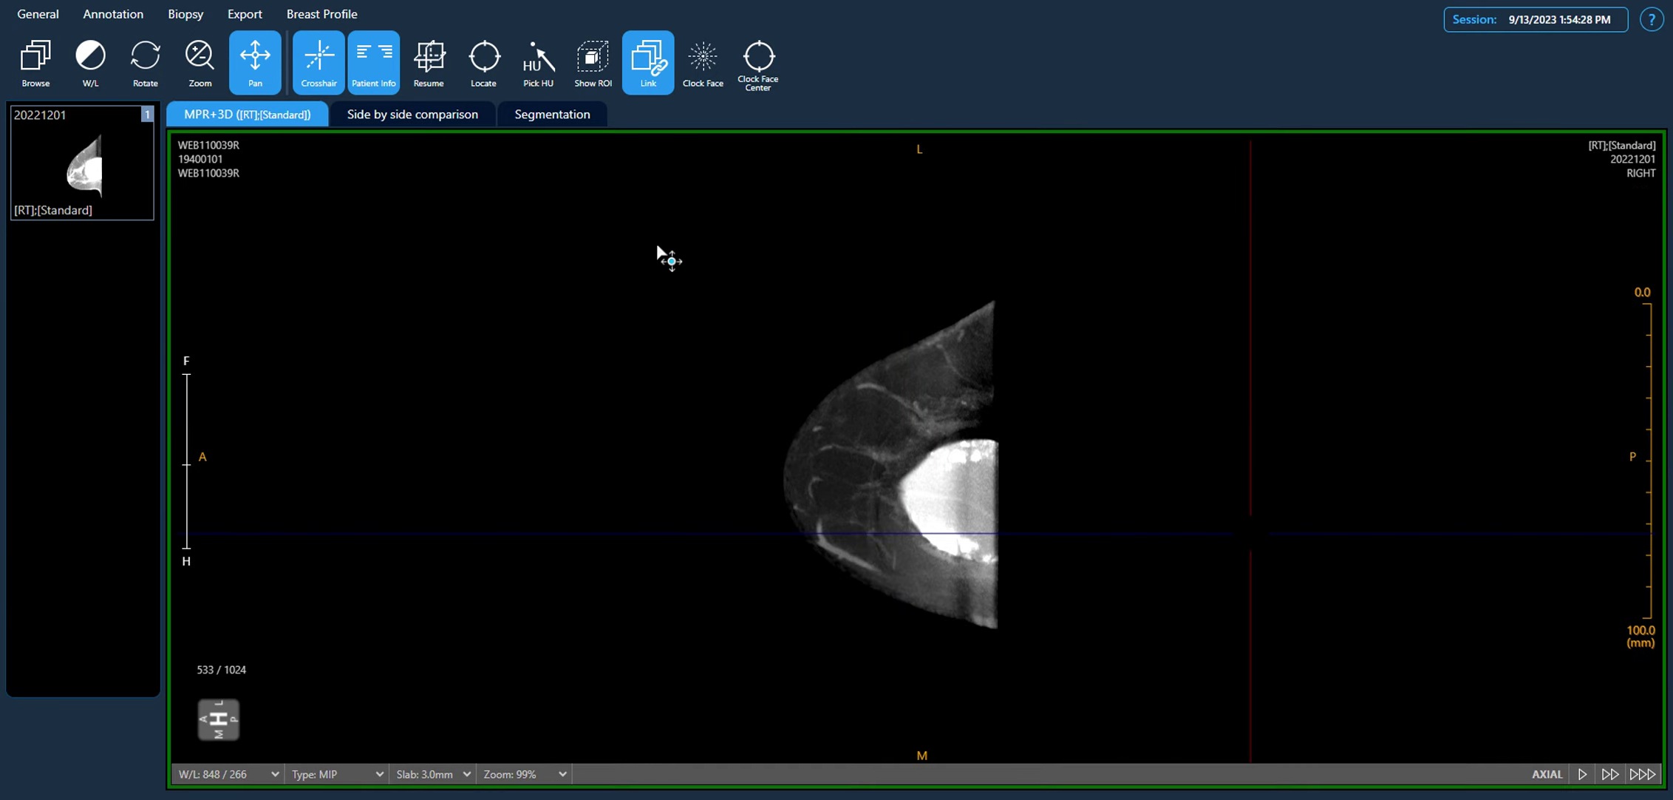
double_click(781, 326)
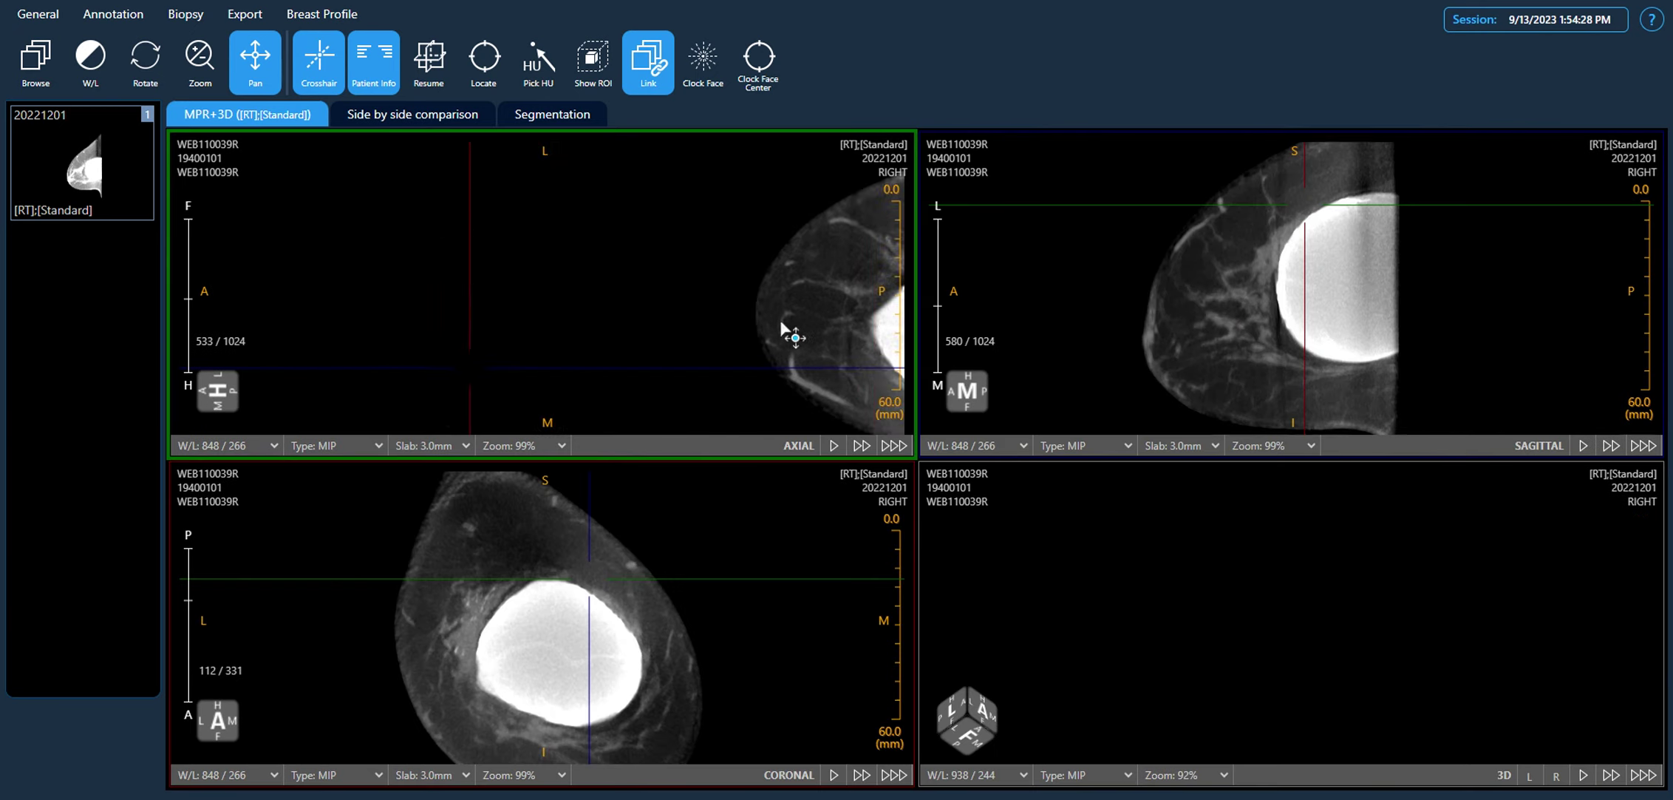
double_click(1155, 294)
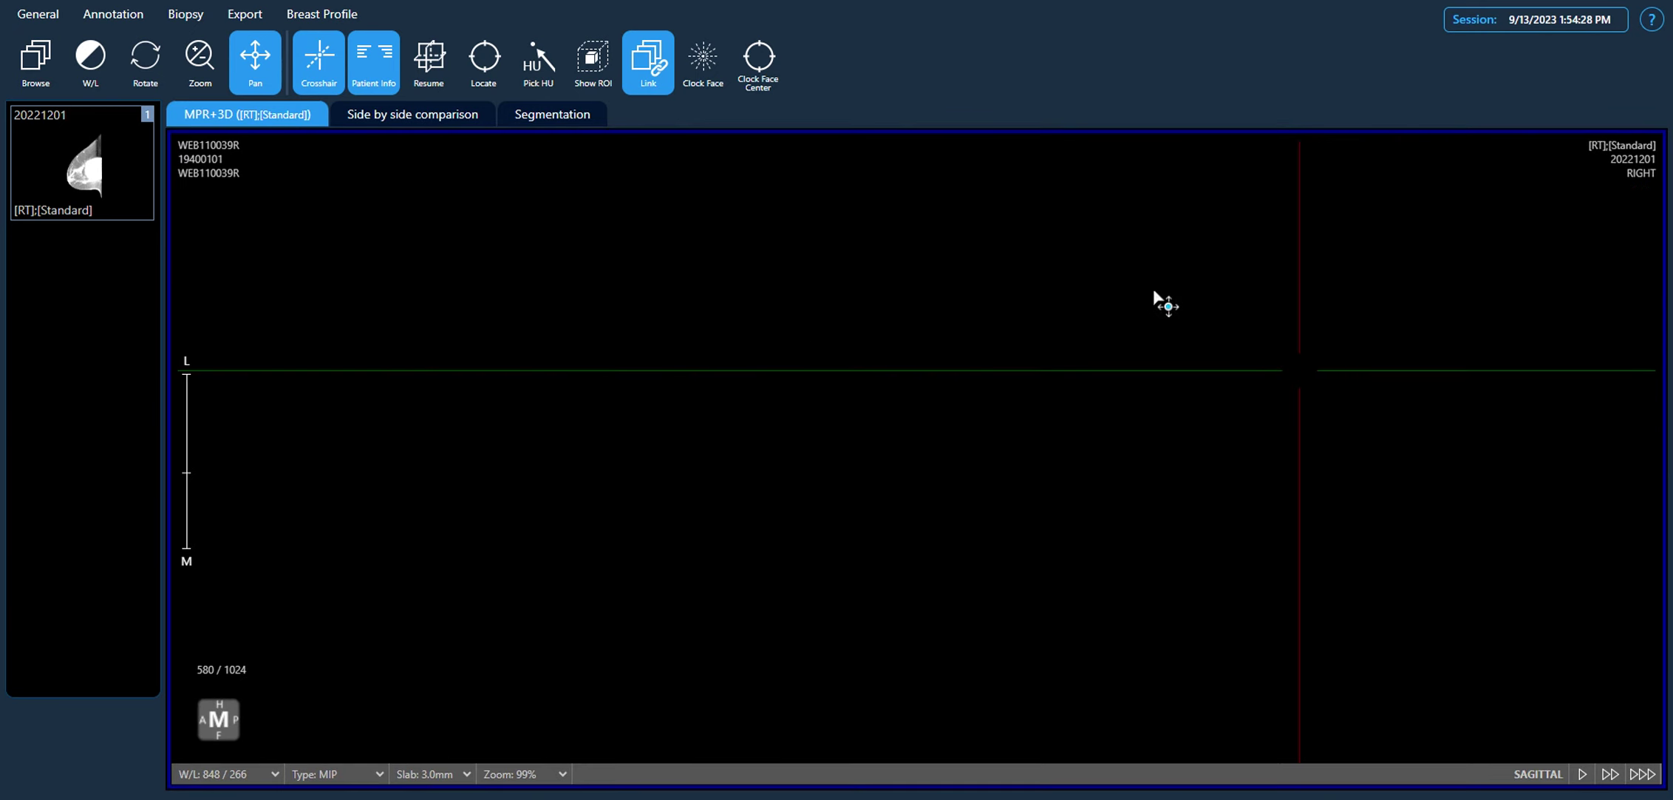
double_click(1154, 292)
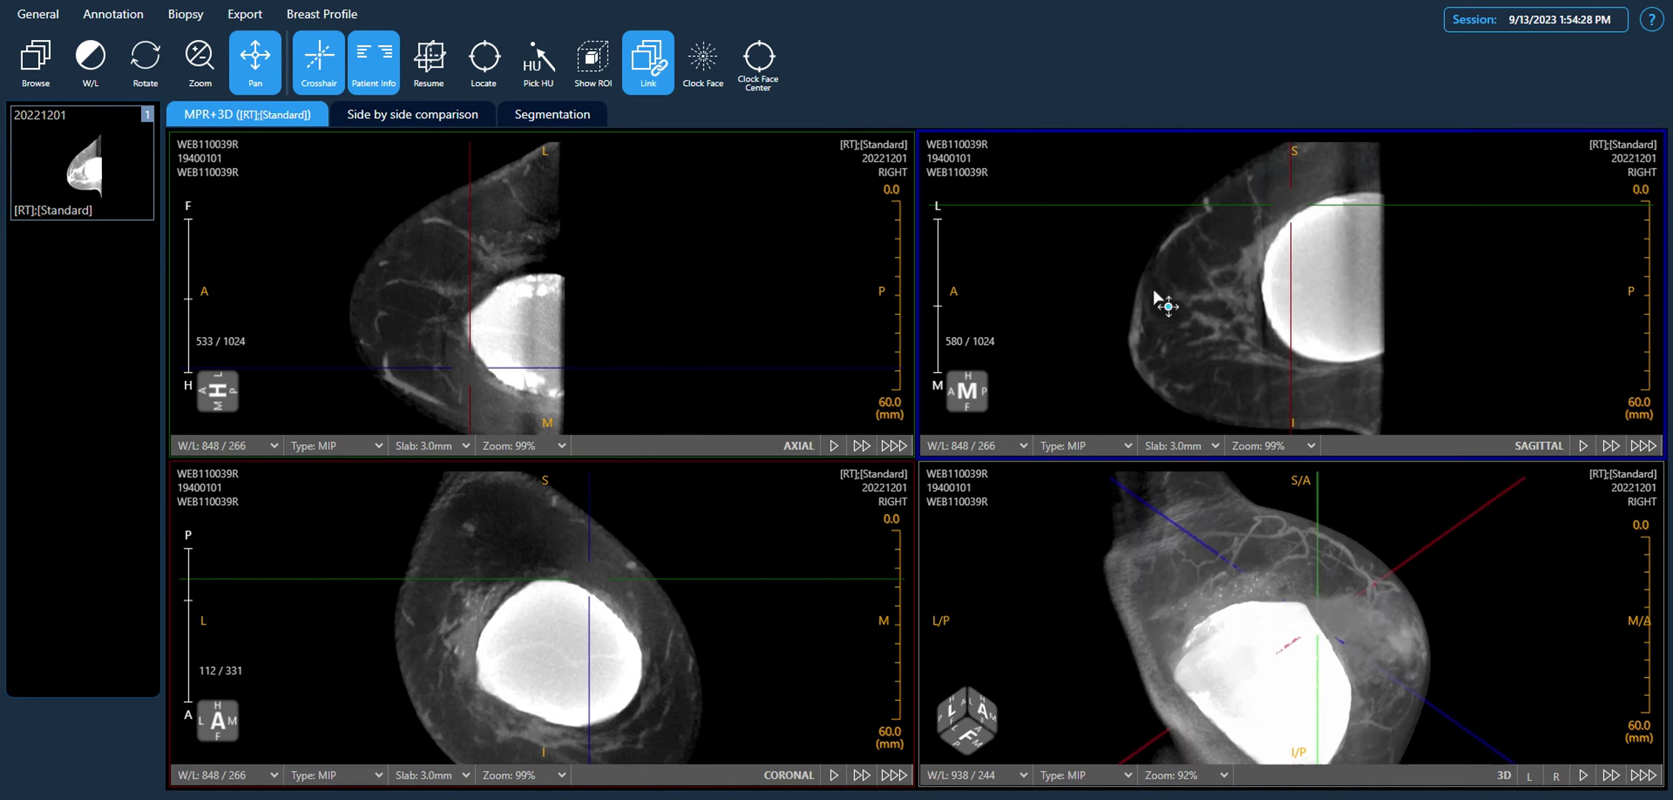
double_click(648, 526)
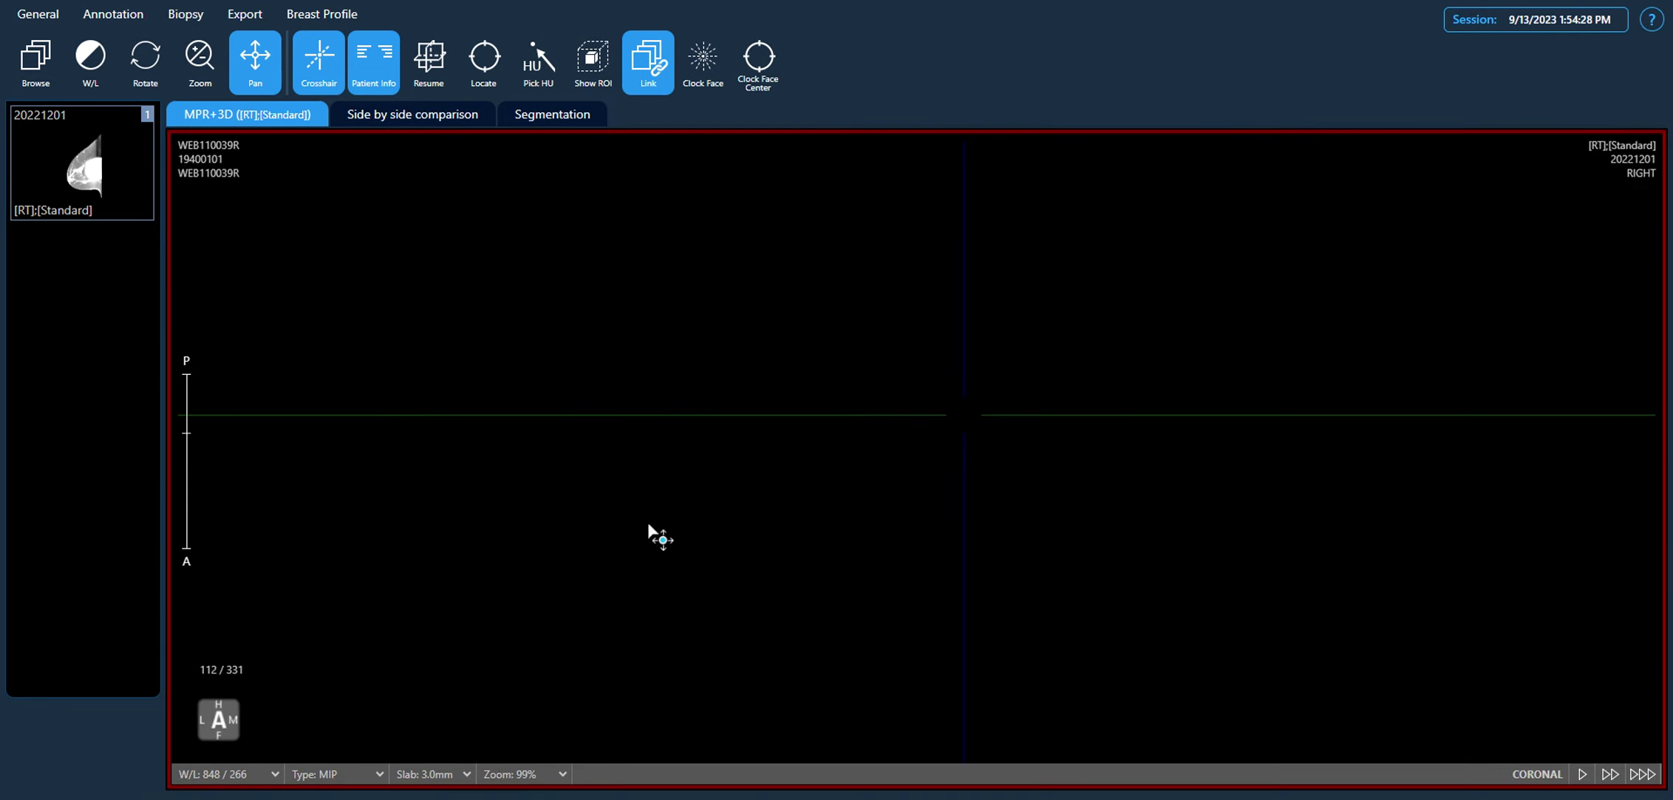
double_click(1095, 329)
double_click(1106, 551)
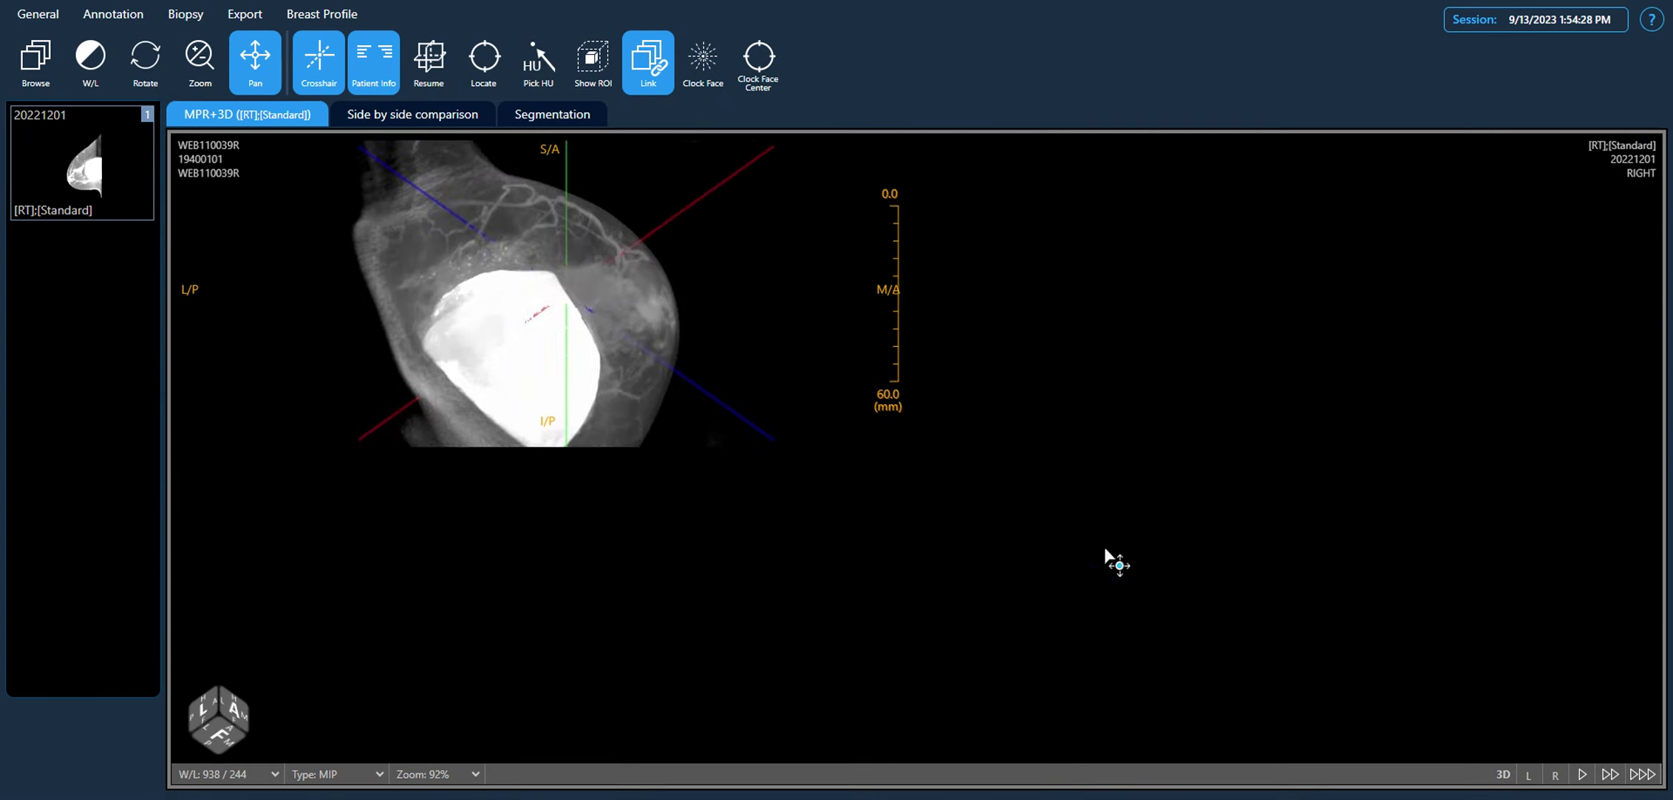
double_click(1168, 460)
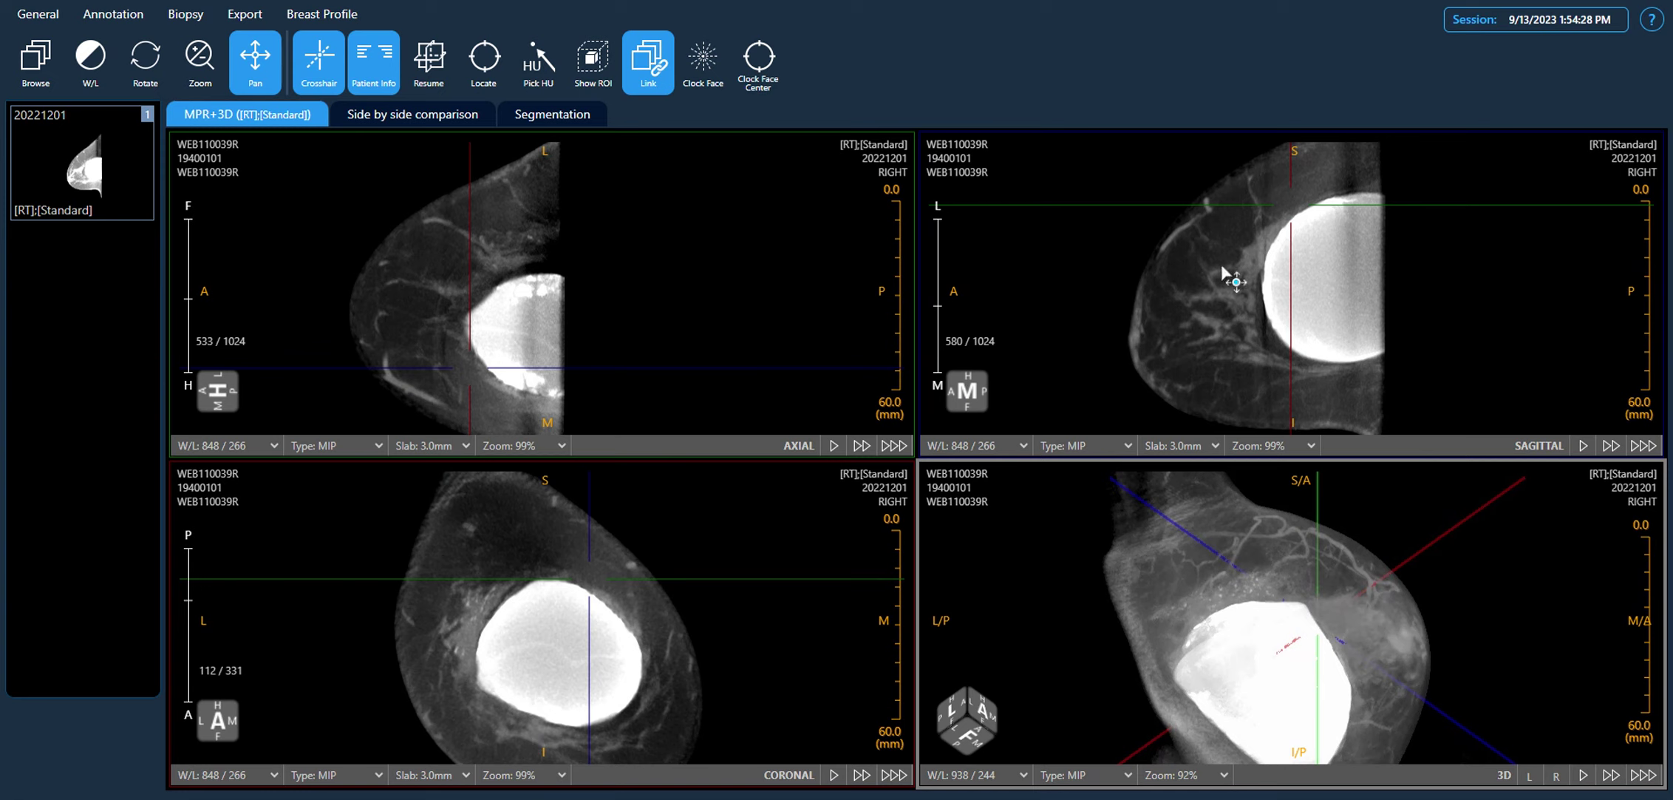
Step: Replace Pan with the Browse tool and page the sagittal view to slice 1010/1024
right_click(1181, 277)
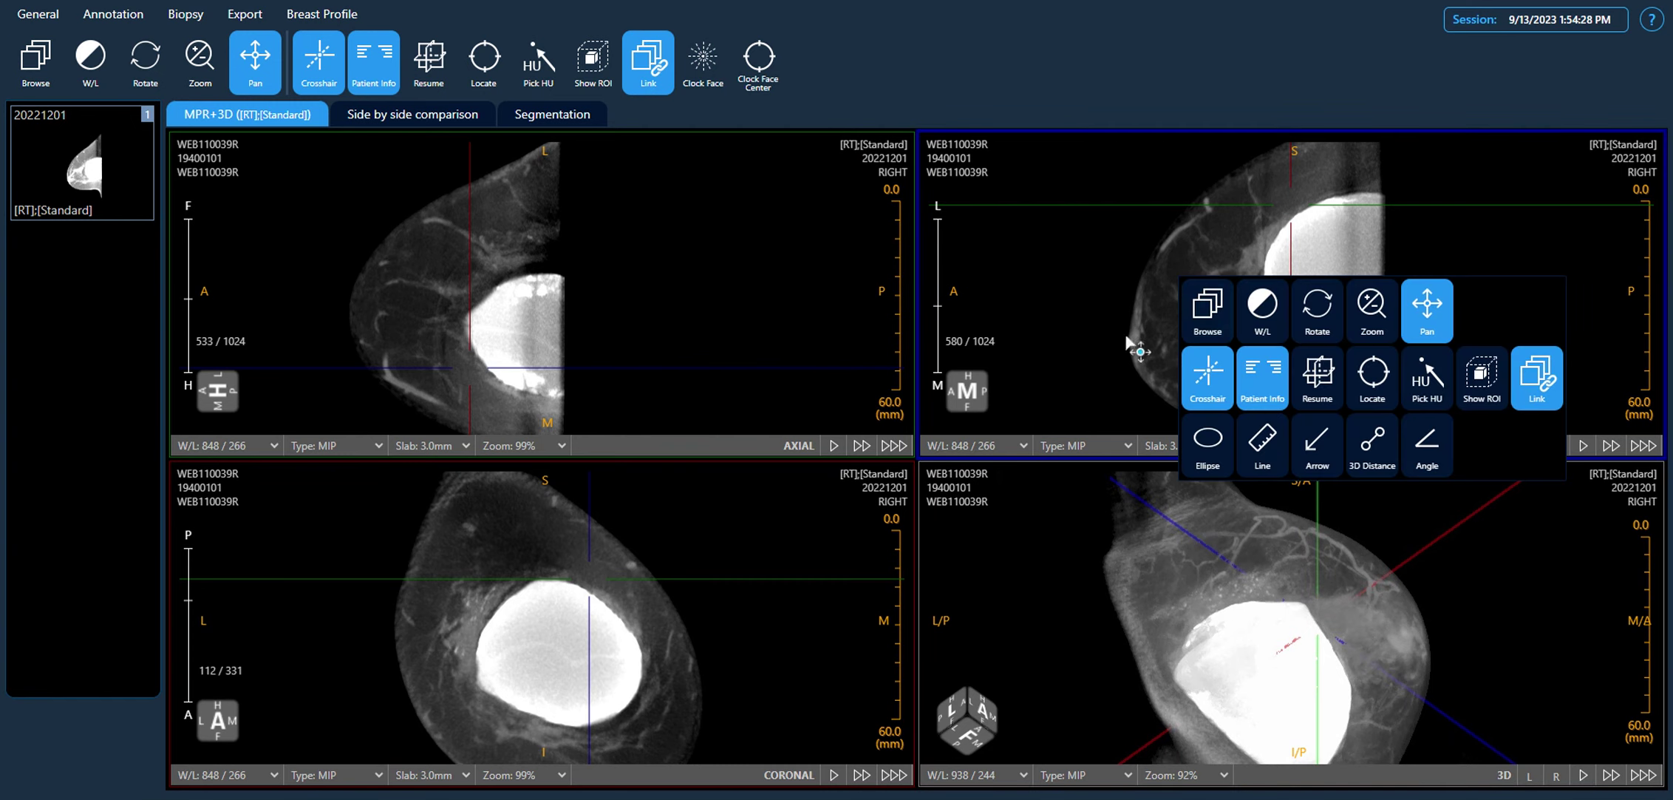
click(1204, 313)
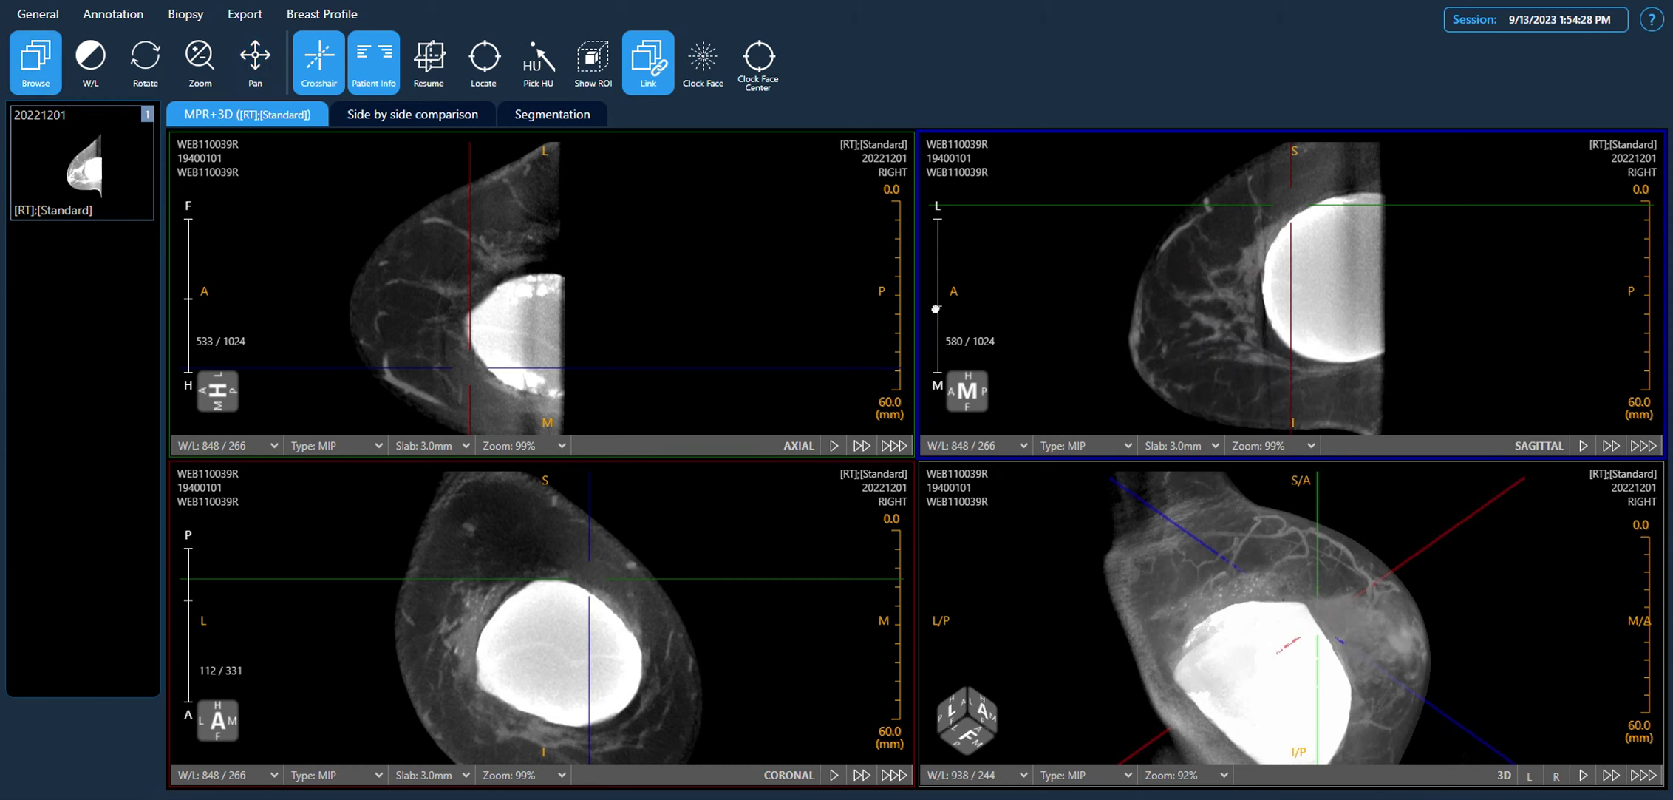
drag(936, 308, 933, 381)
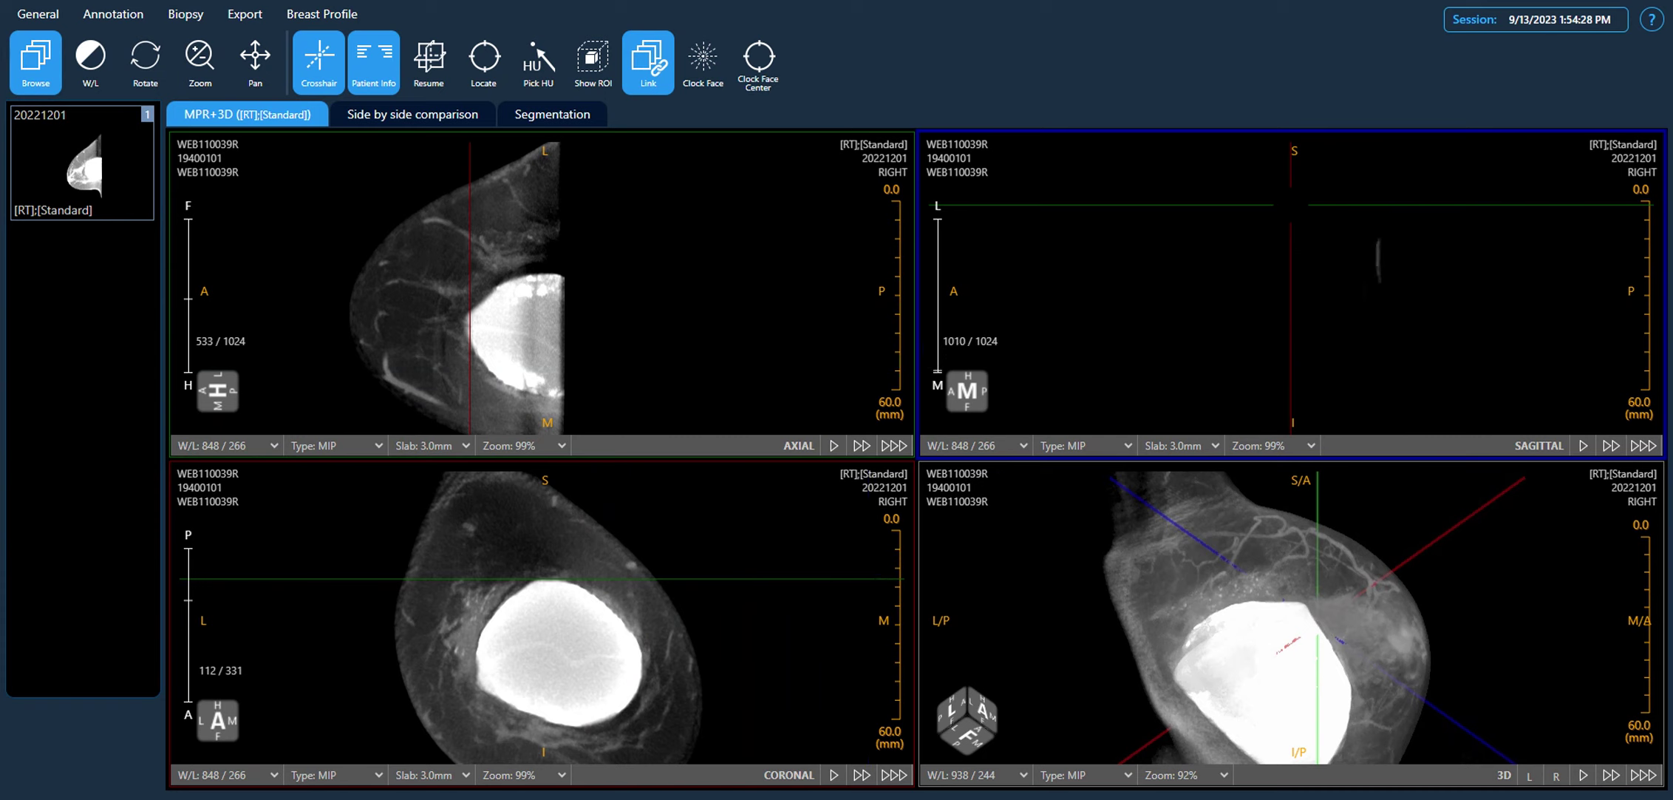
Step: Page the sagittal view back to slice 444/1024, showing dense tissue just above the implant
scroll(1223, 325, up, 10)
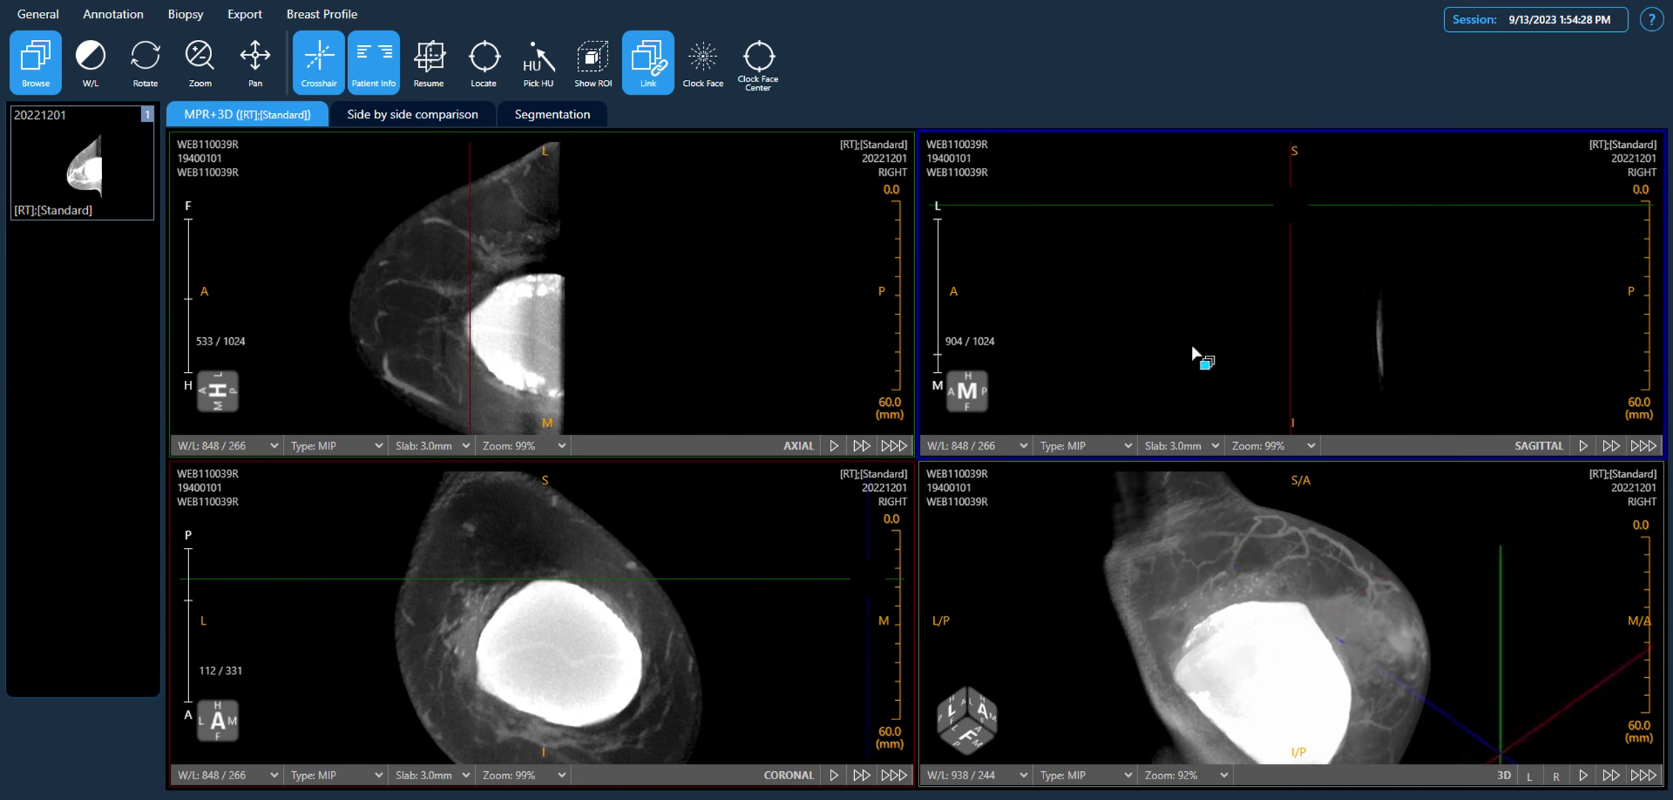
scroll(1193, 325, up, 9)
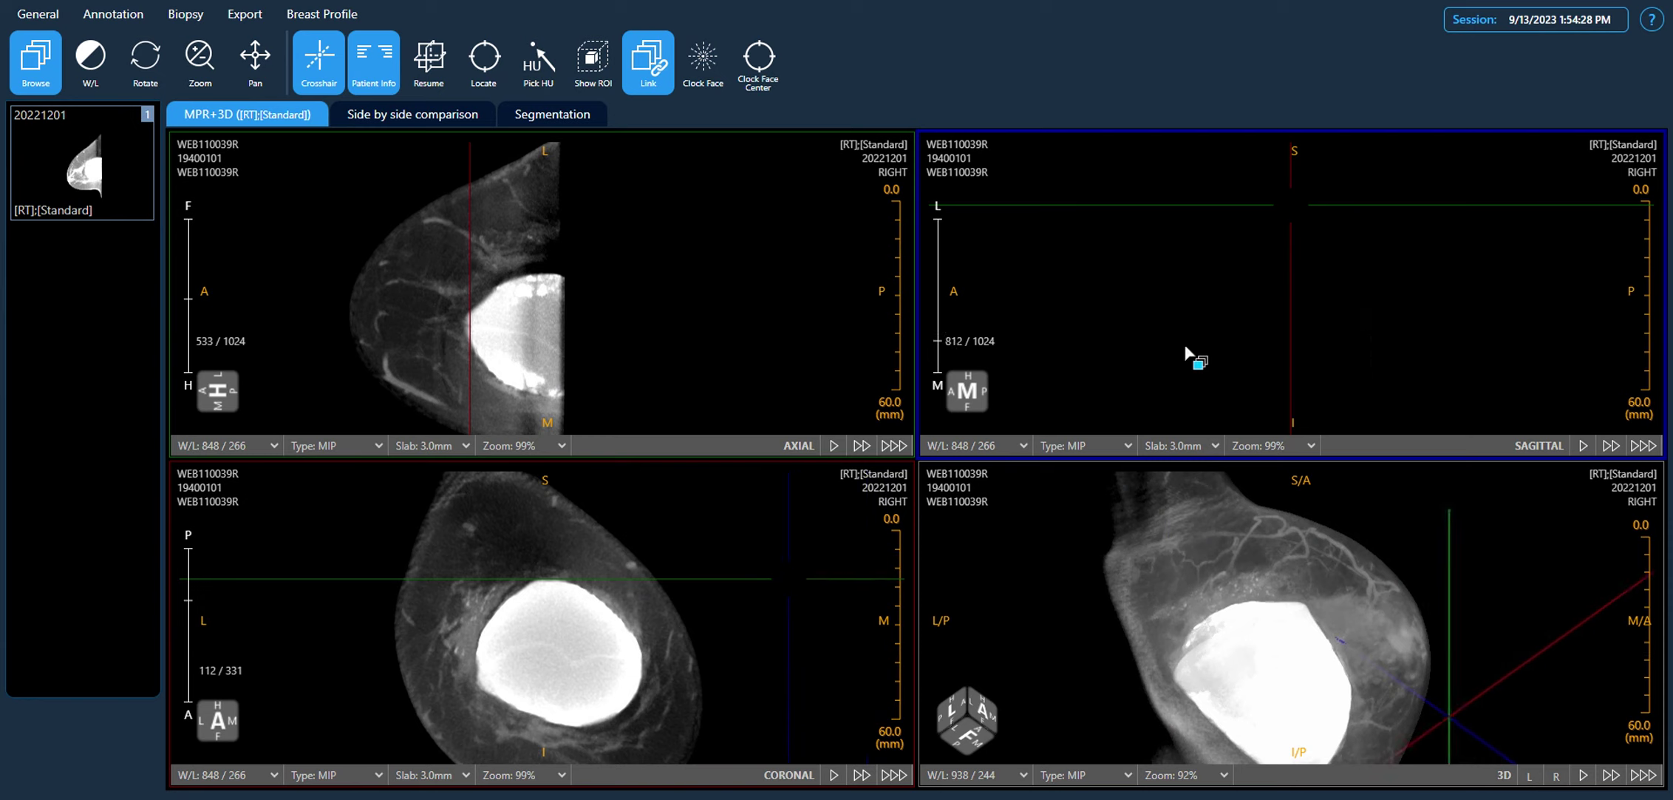
scroll(1186, 355, up, 9)
scroll(1167, 388, up, 9)
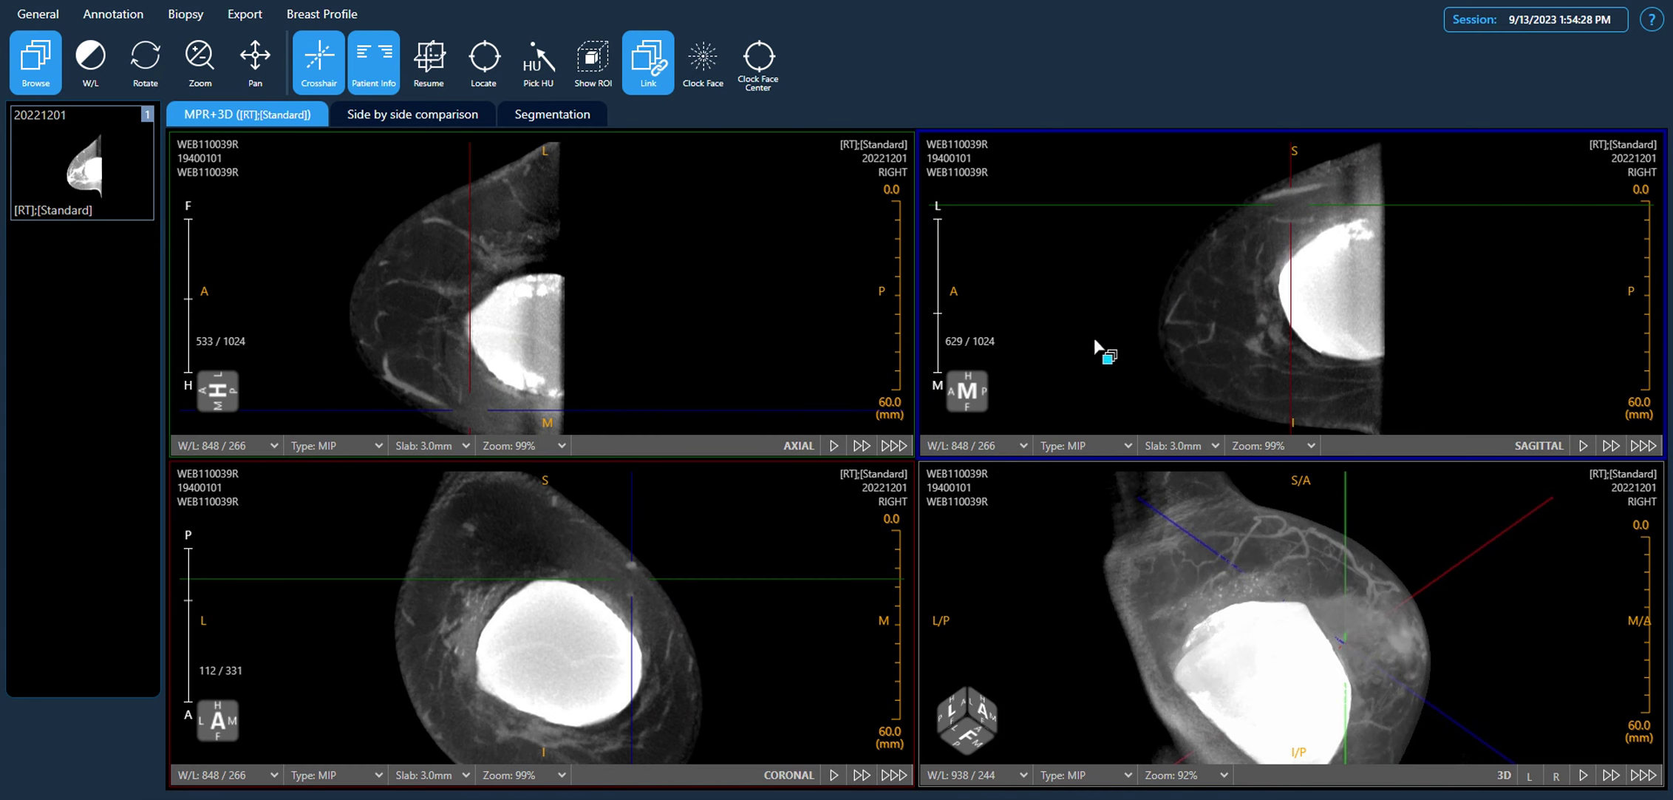
scroll(1100, 333, up, 10)
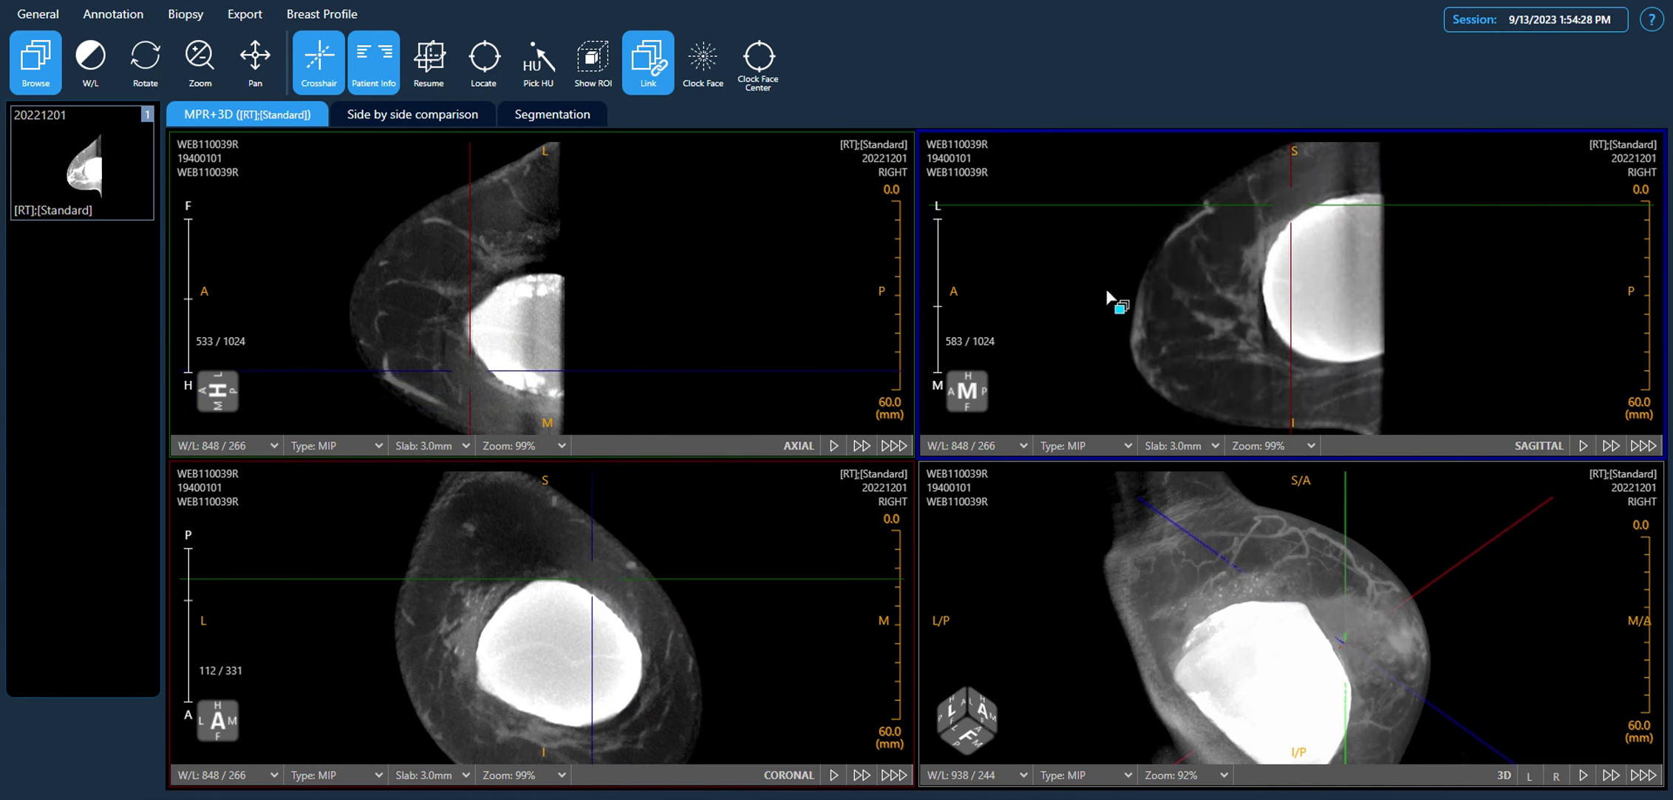
scroll(1108, 296, down, 8)
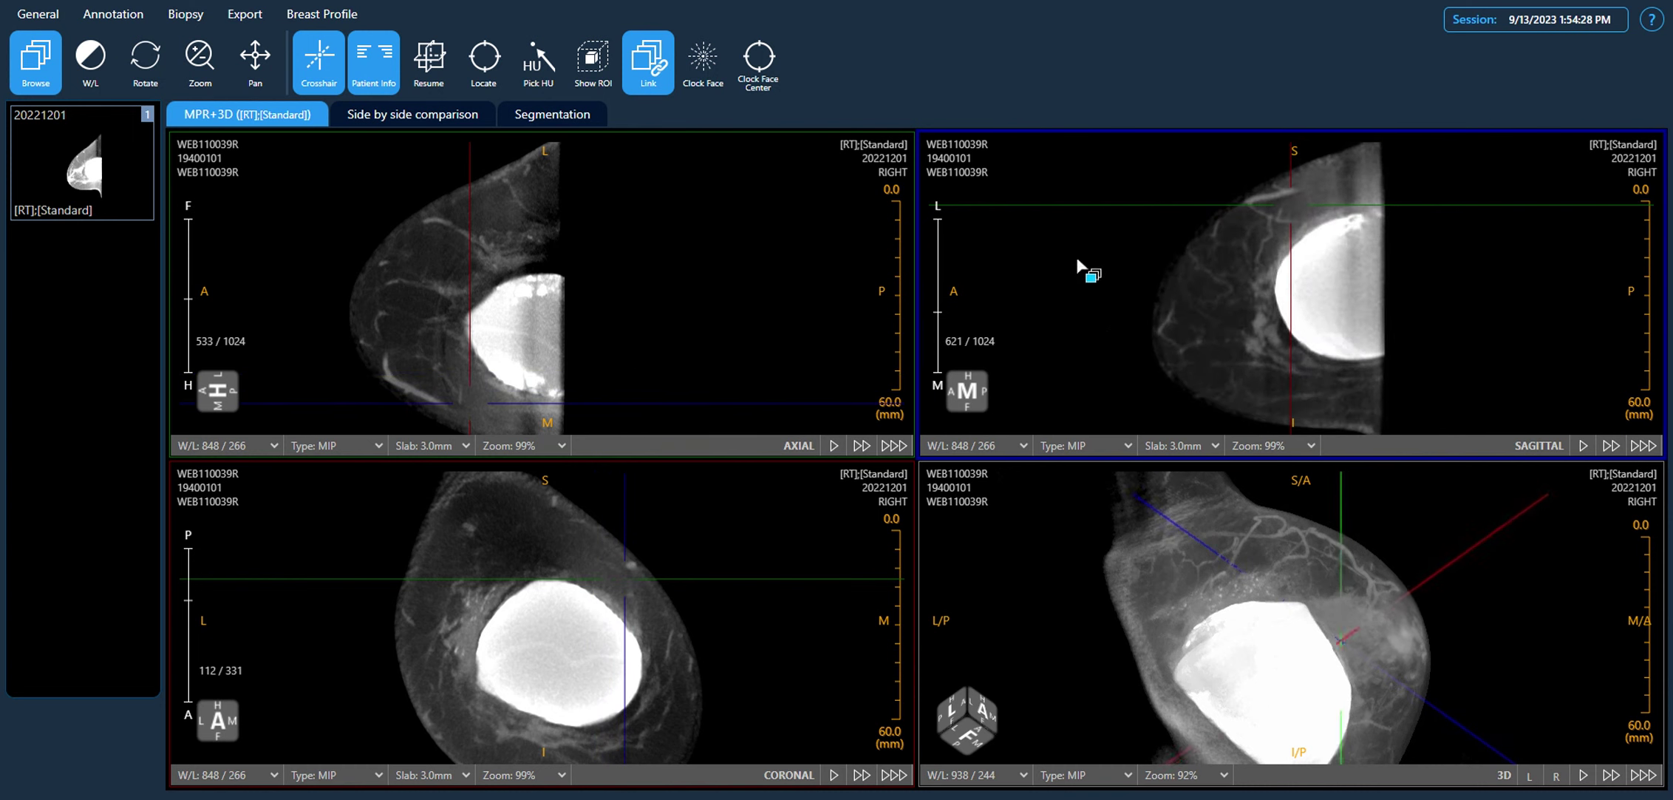
scroll(1104, 369, up, 10)
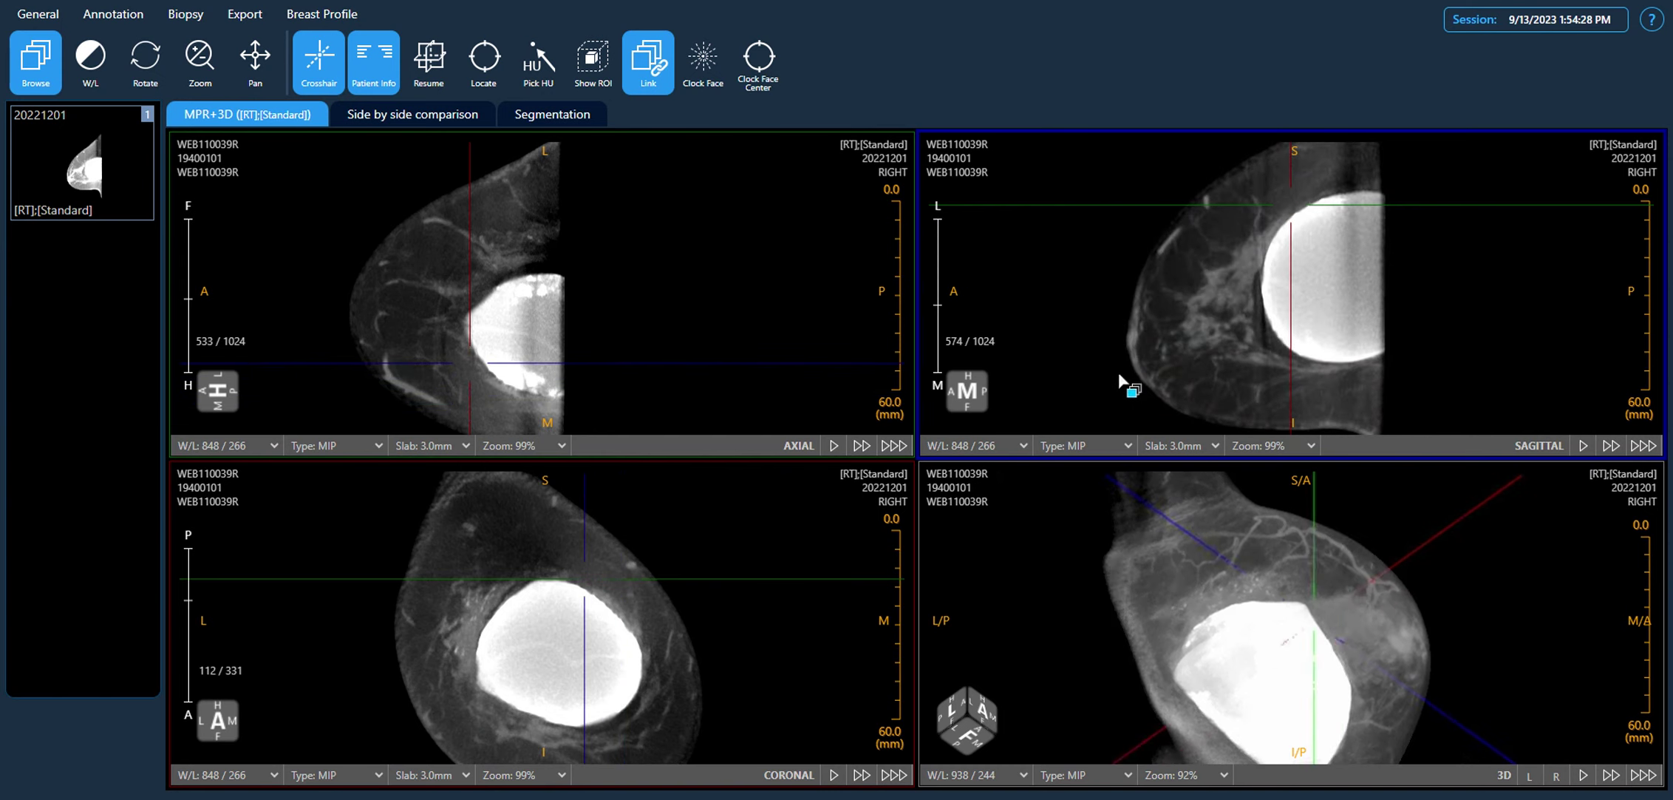
scroll(1123, 373, up, 12)
scroll(1129, 314, up, 10)
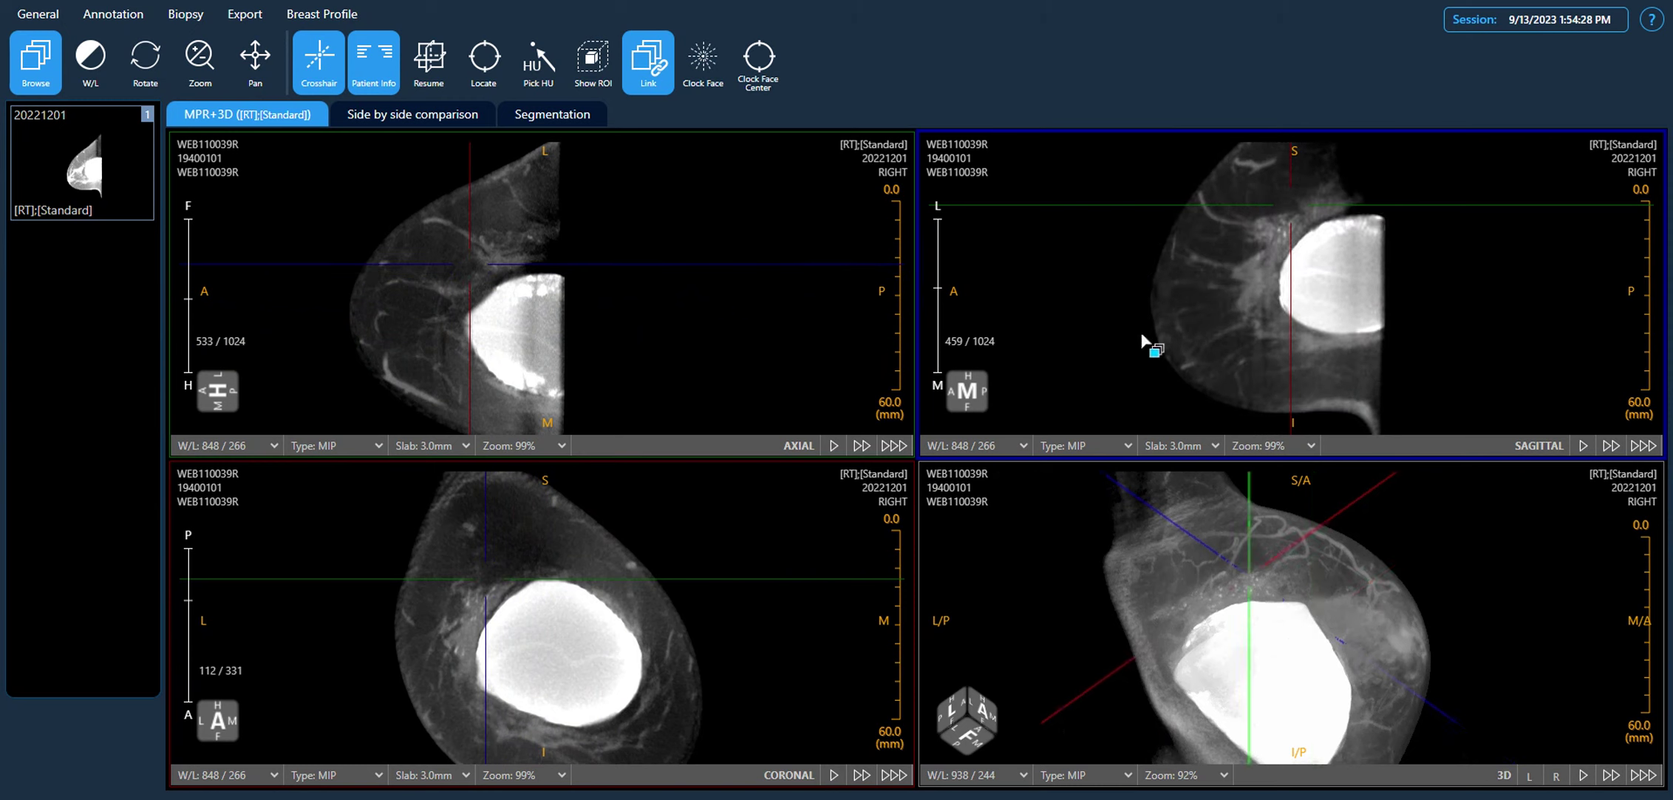
scroll(1143, 337, up, 3)
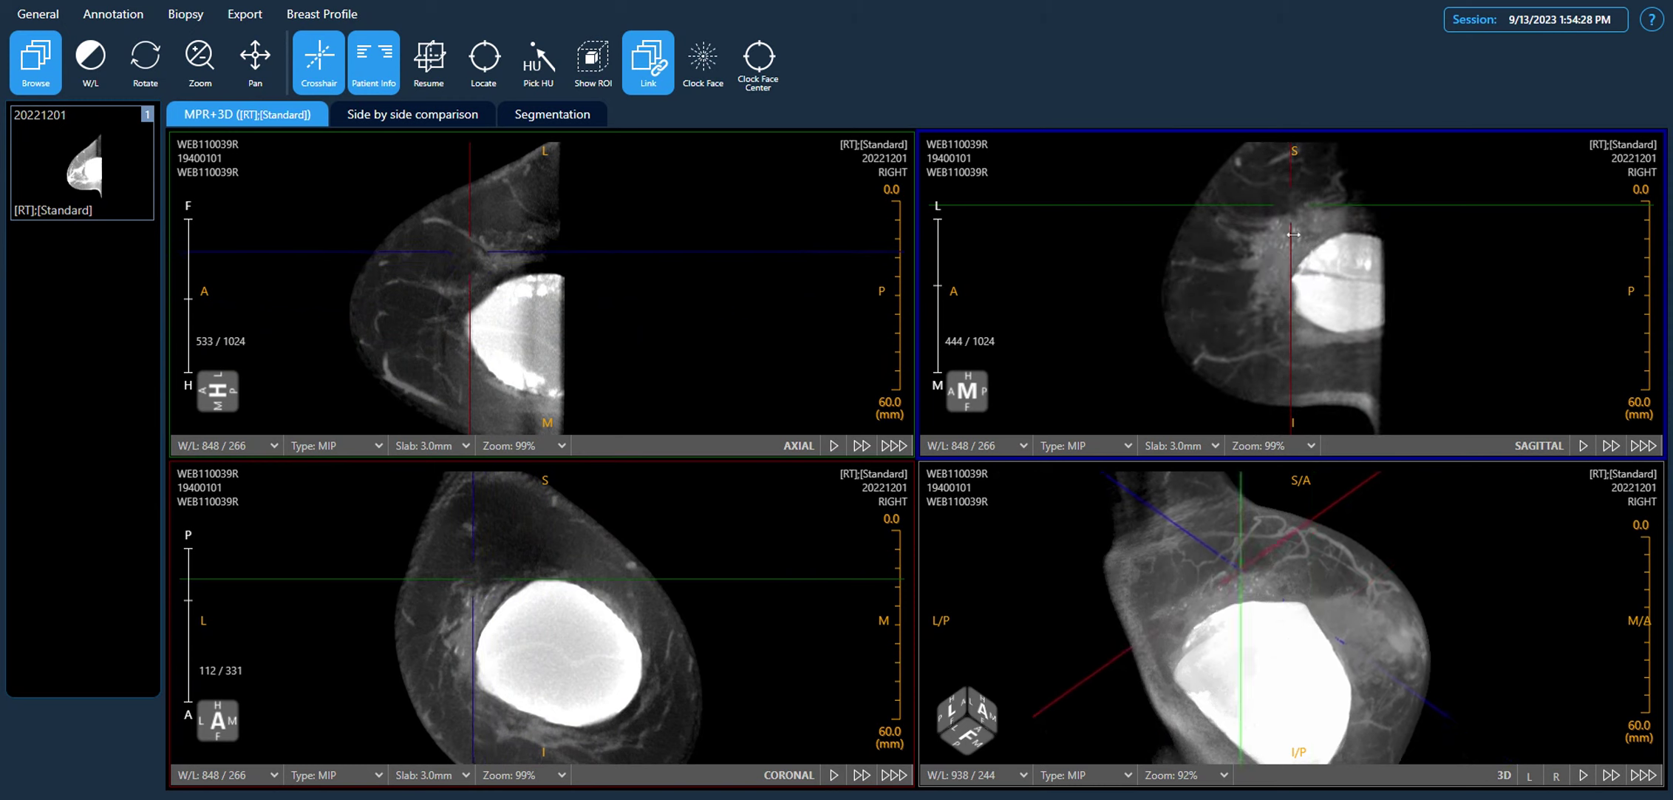
Step: Put the crosshair on the lesion, zoom the slice views to 151%, and settle sagittal on slice 453/1024
drag(1291, 208, 1285, 239)
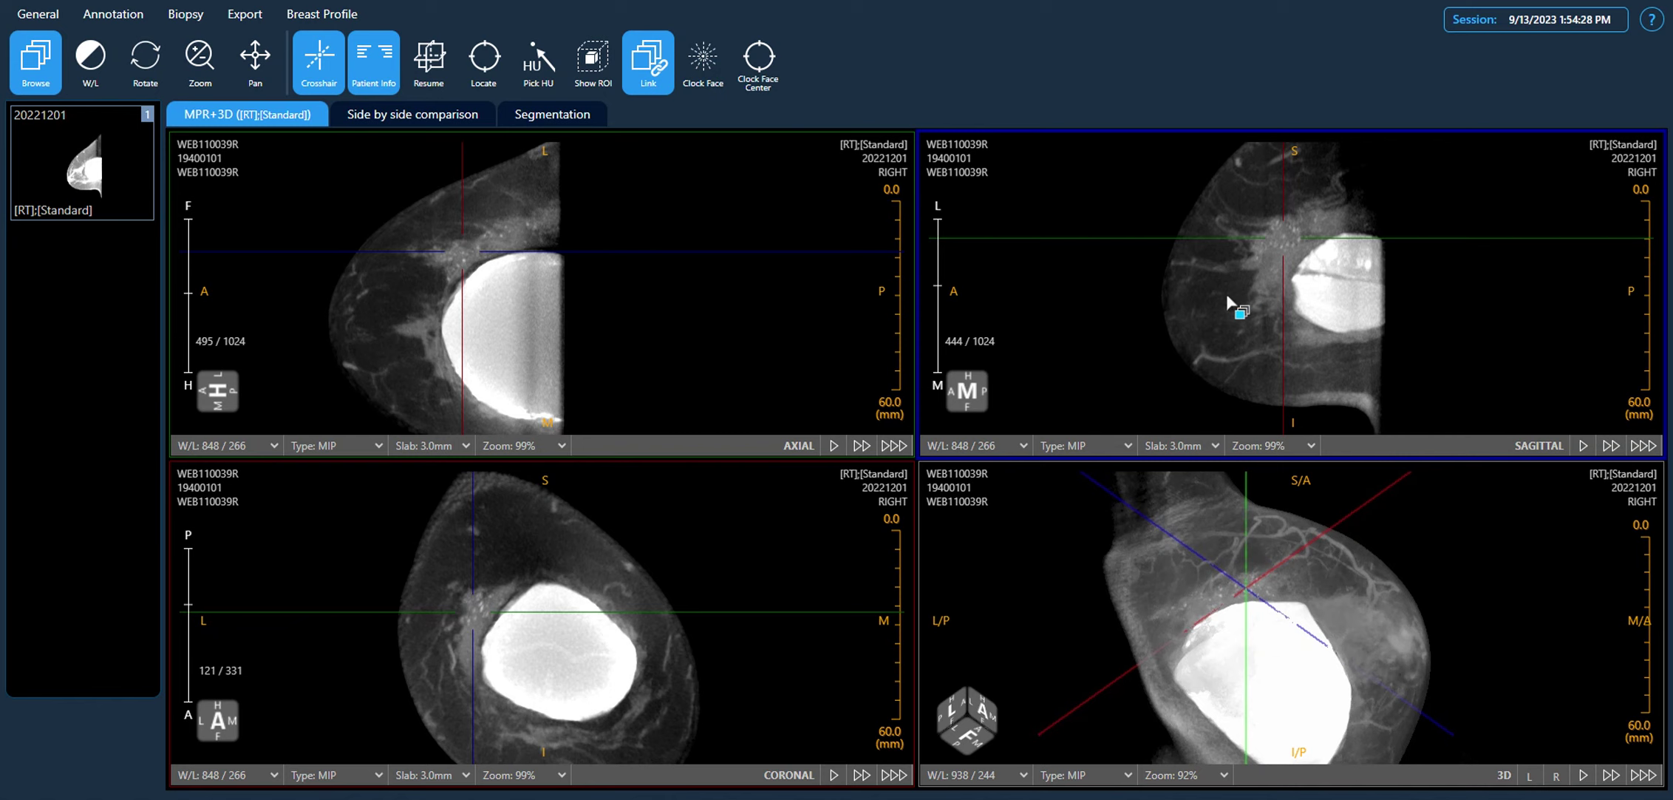
right_drag(1228, 299, 1221, 210)
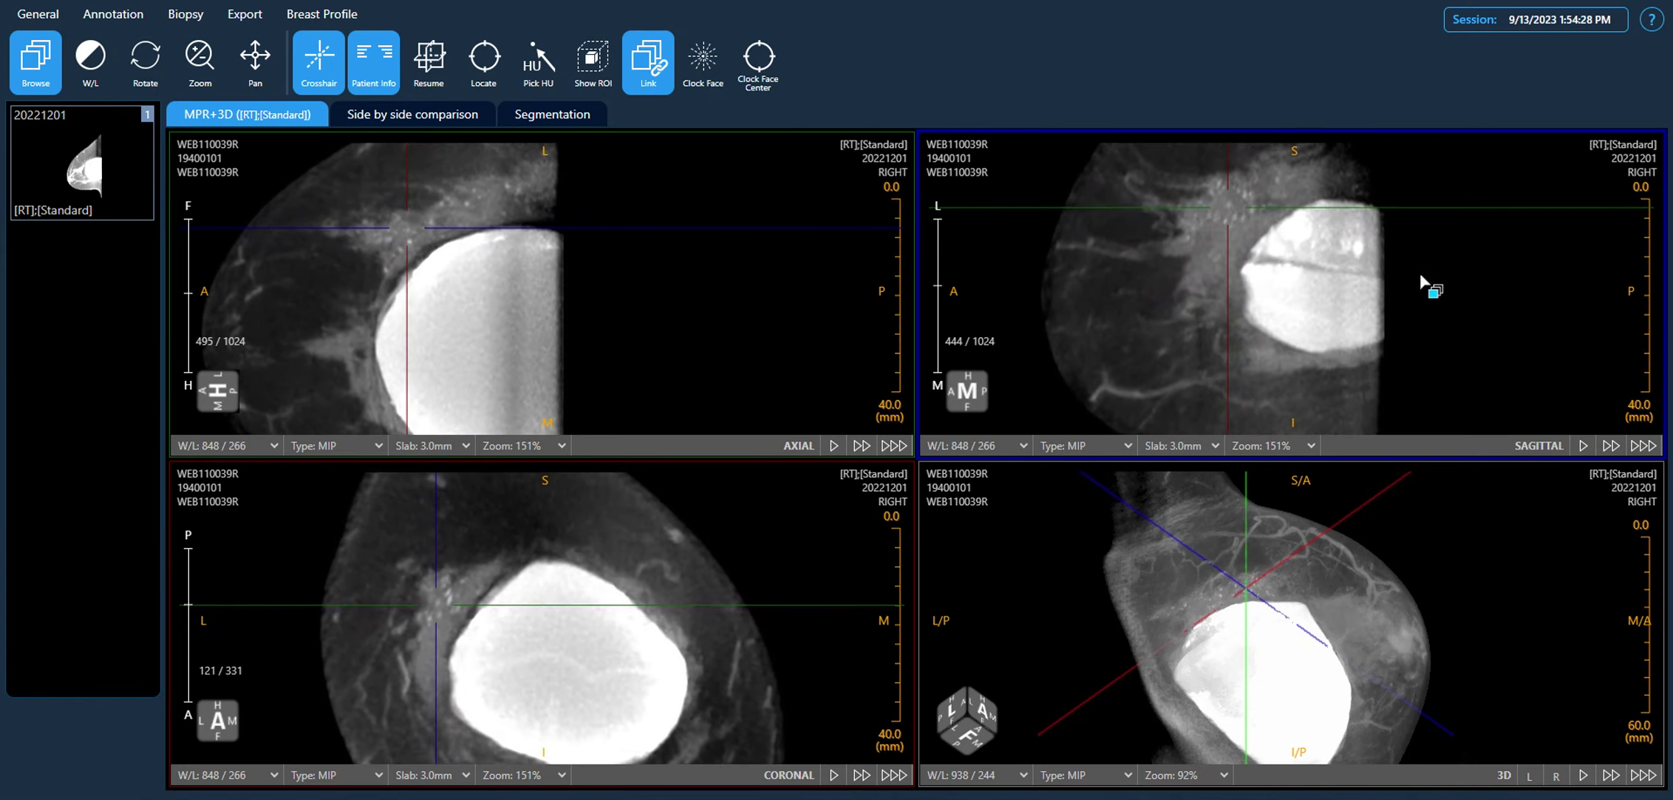
scroll(1421, 282, down, 1)
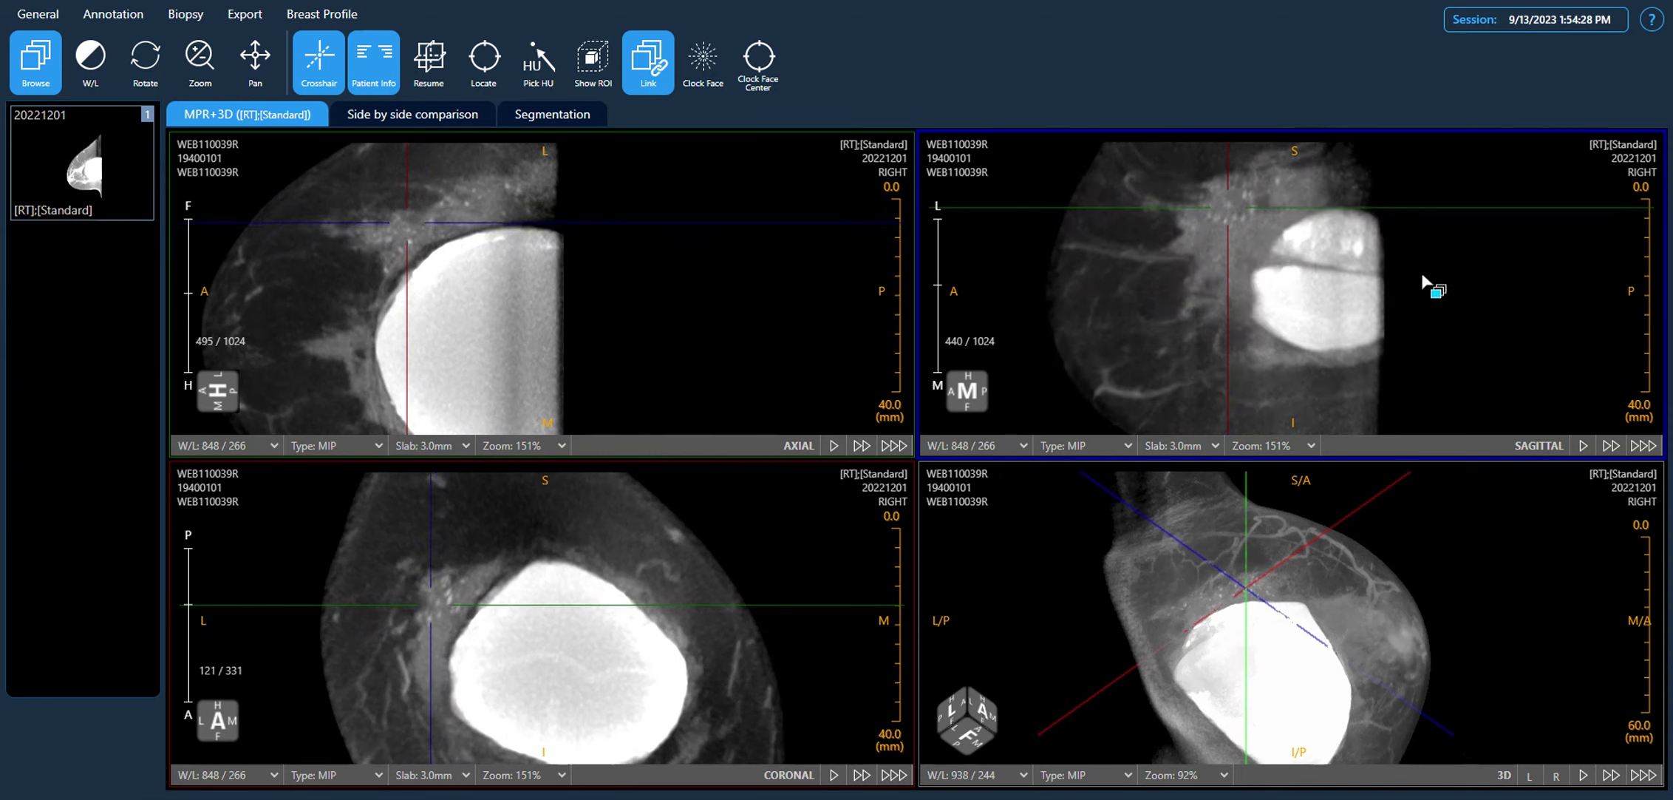
scroll(1426, 287, up, 2)
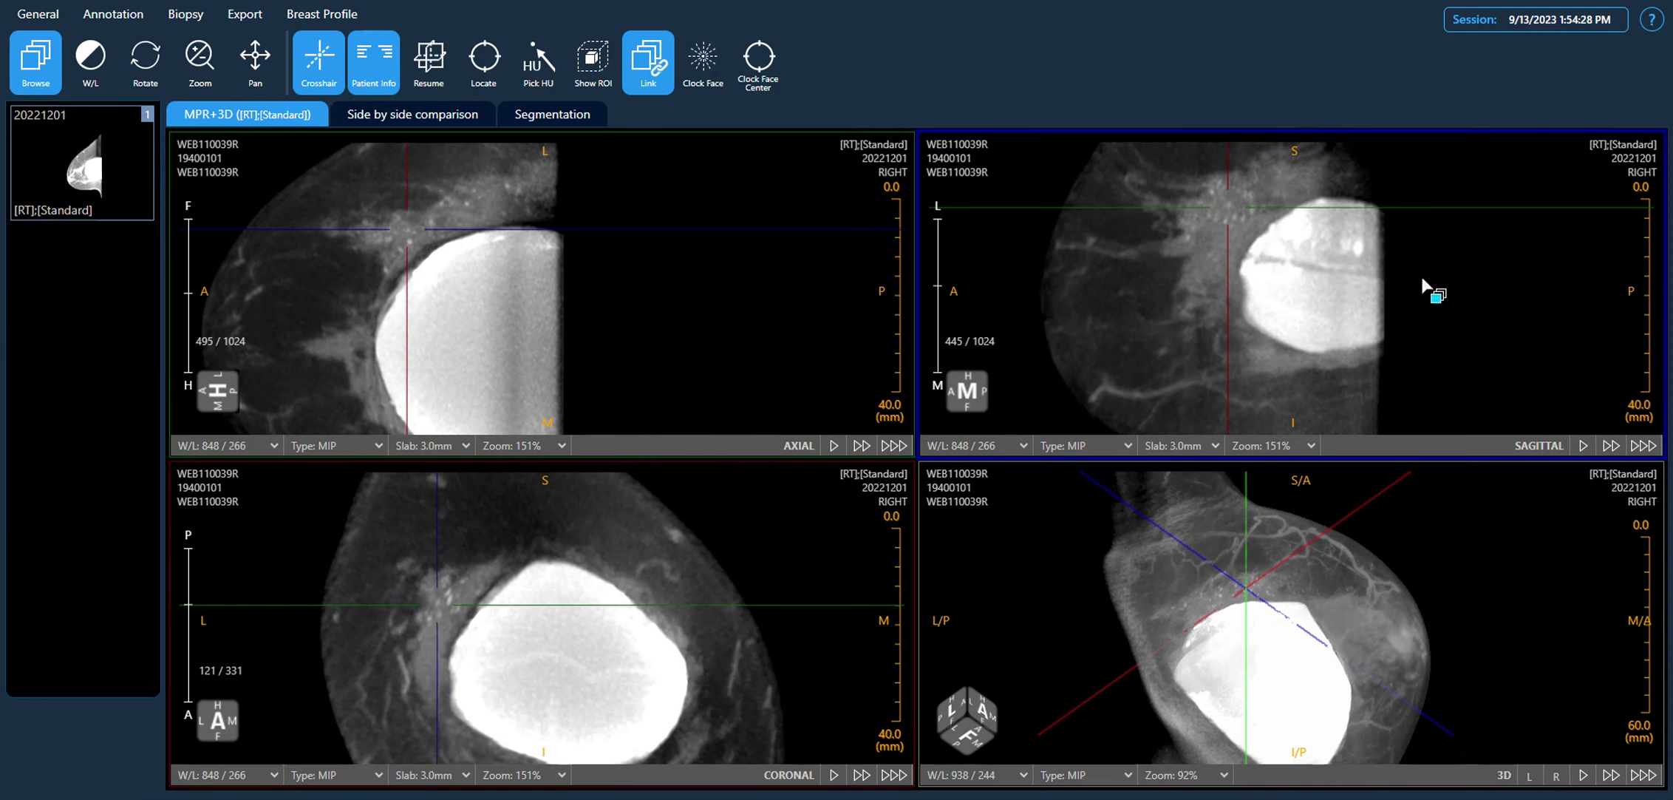
scroll(1426, 287, down, 7)
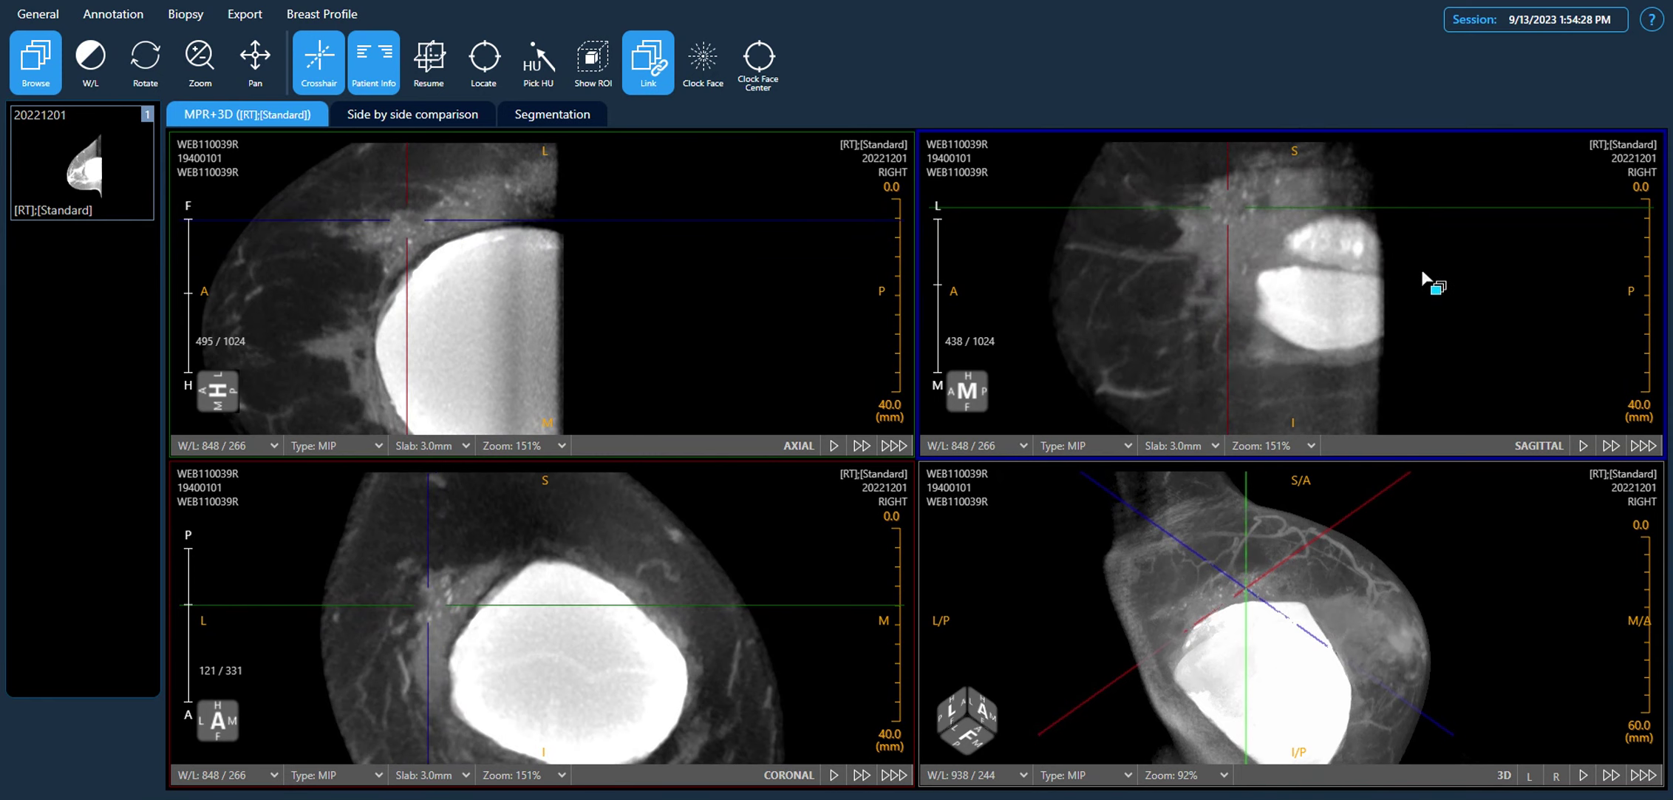
scroll(1420, 314, down, 12)
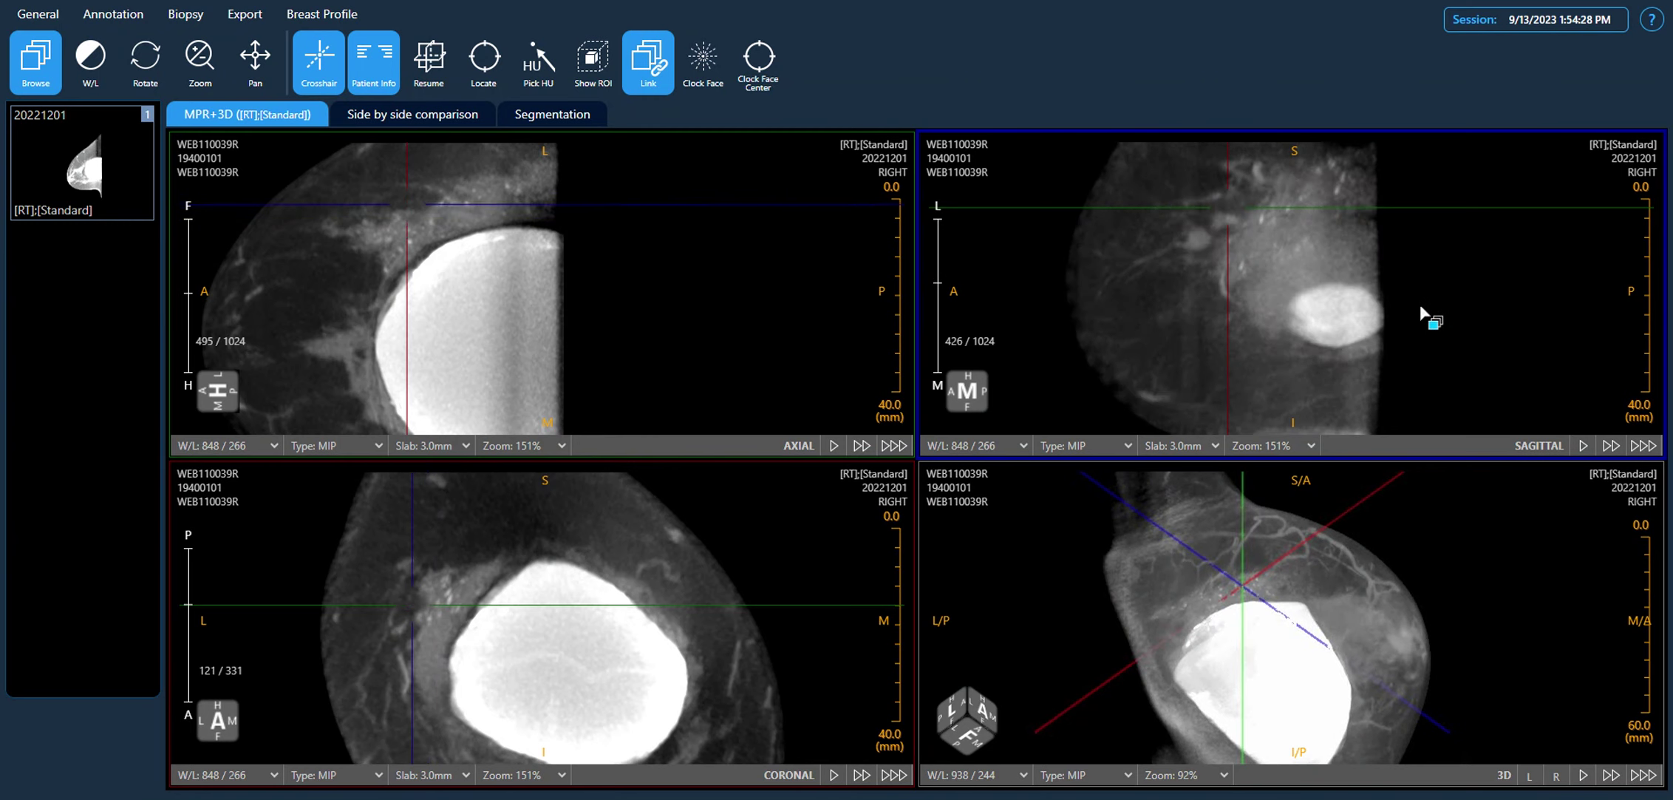
scroll(1420, 315, down, 9)
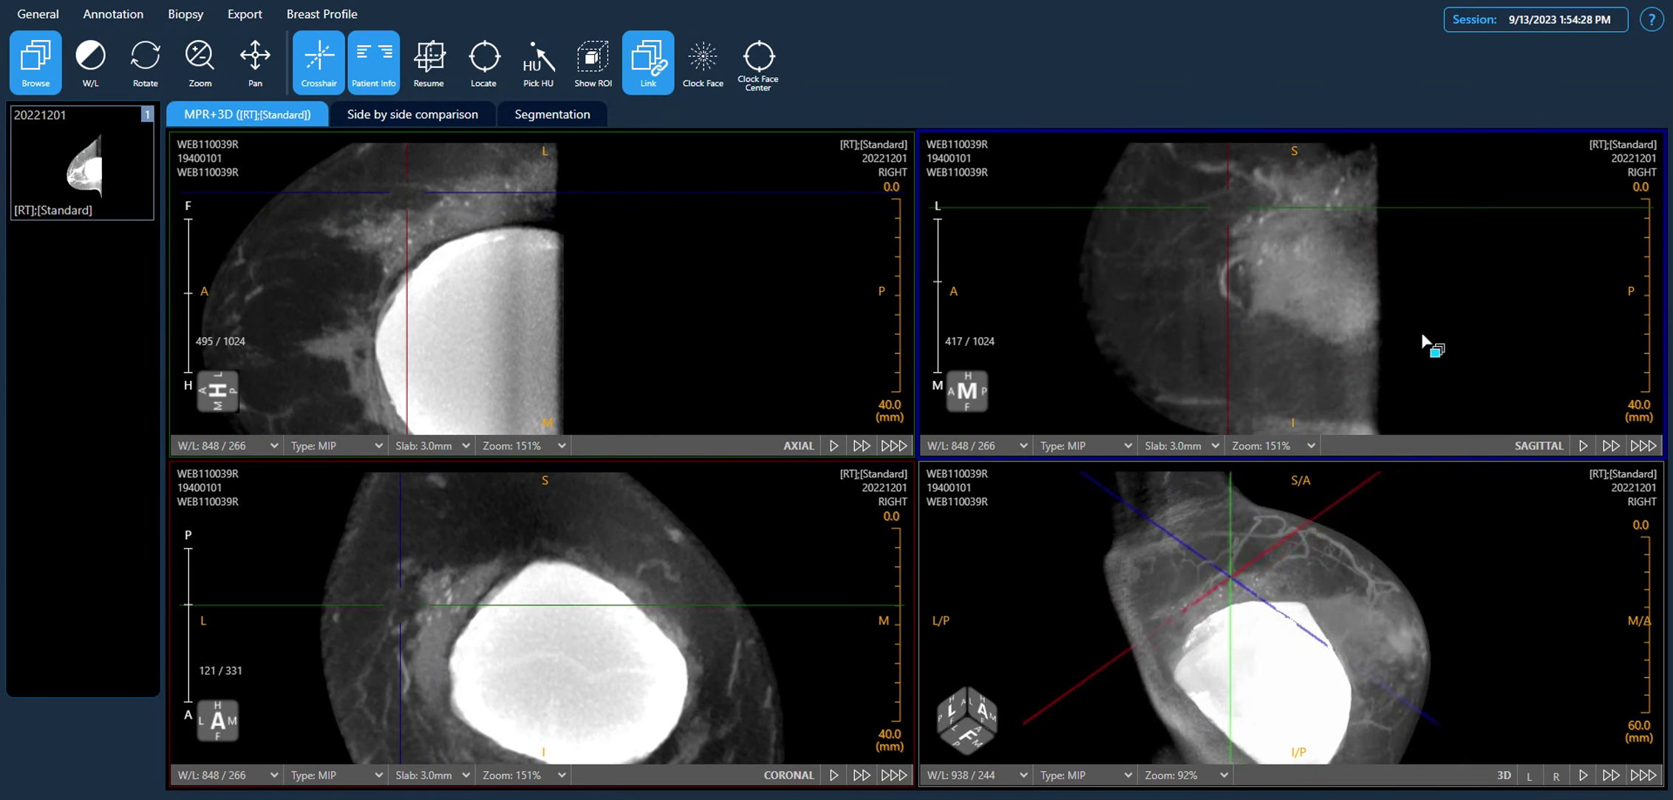
scroll(1425, 341, down, 14)
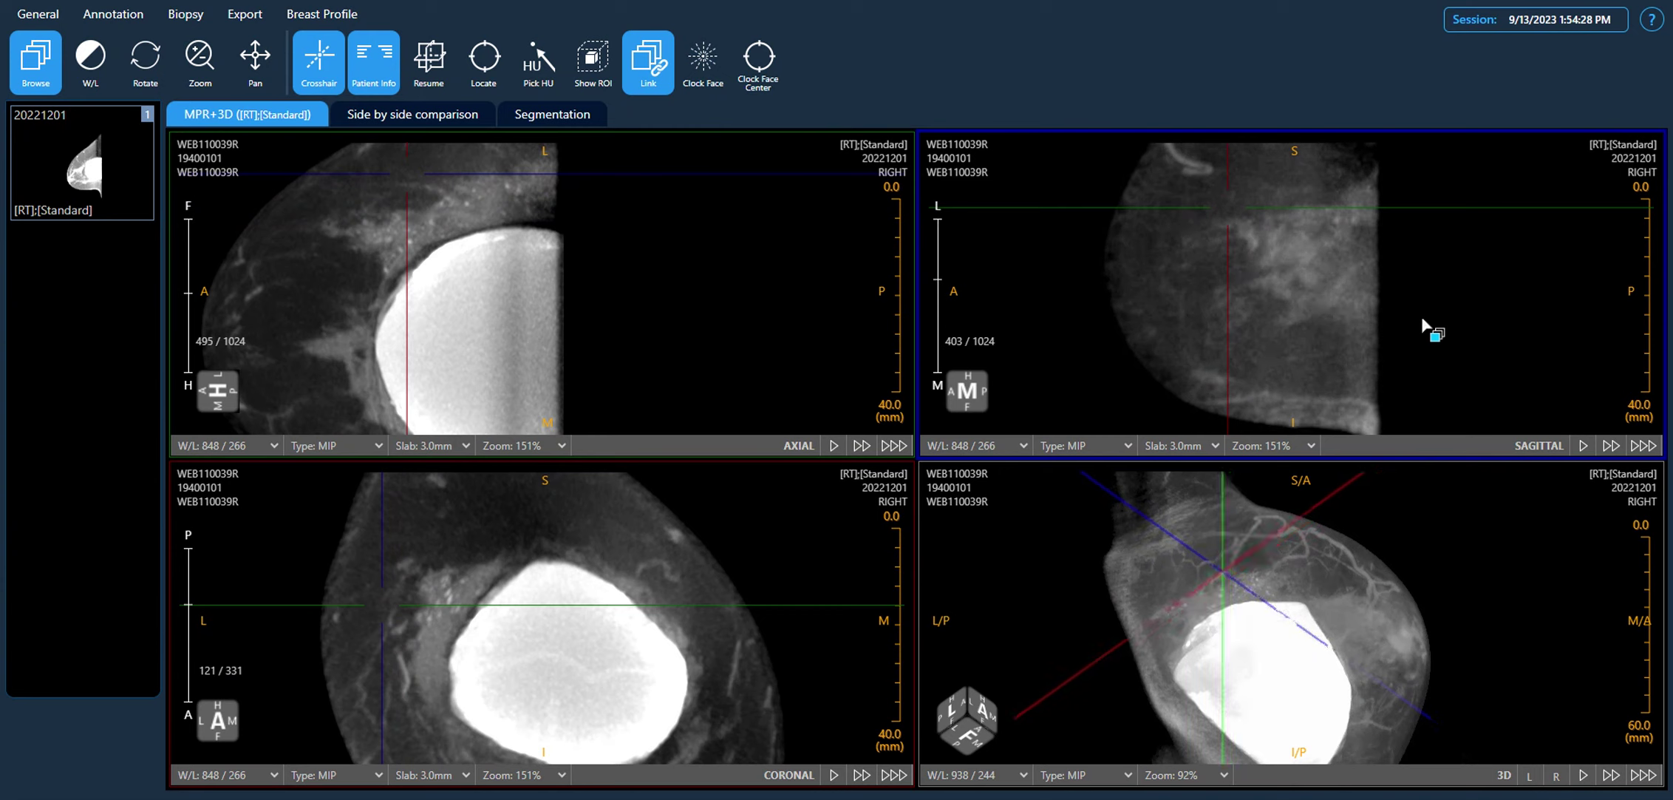
scroll(1434, 280, up, 20)
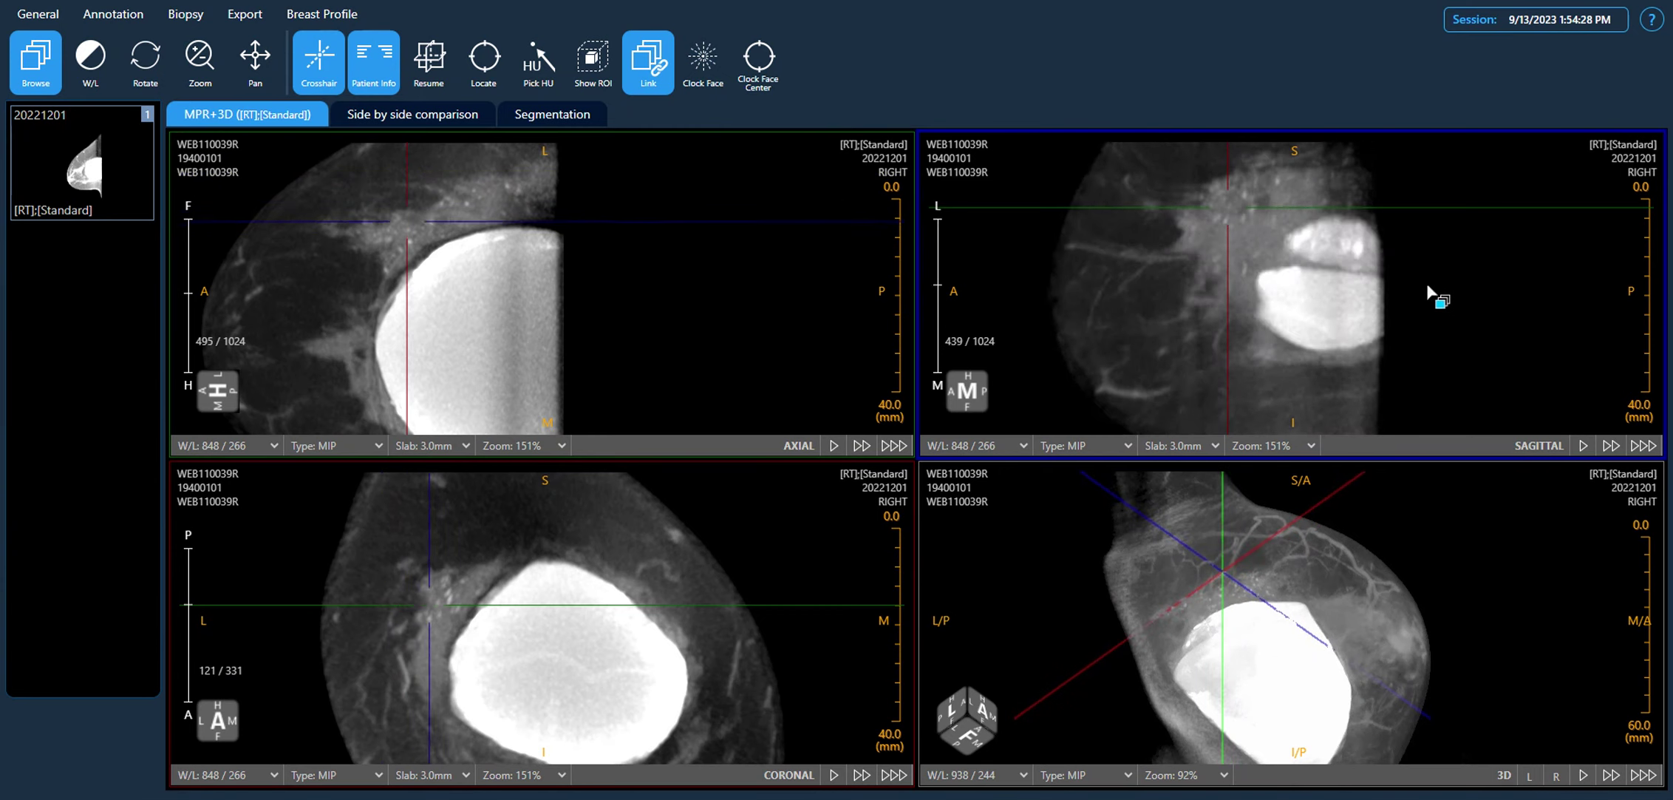
scroll(1429, 286, up, 20)
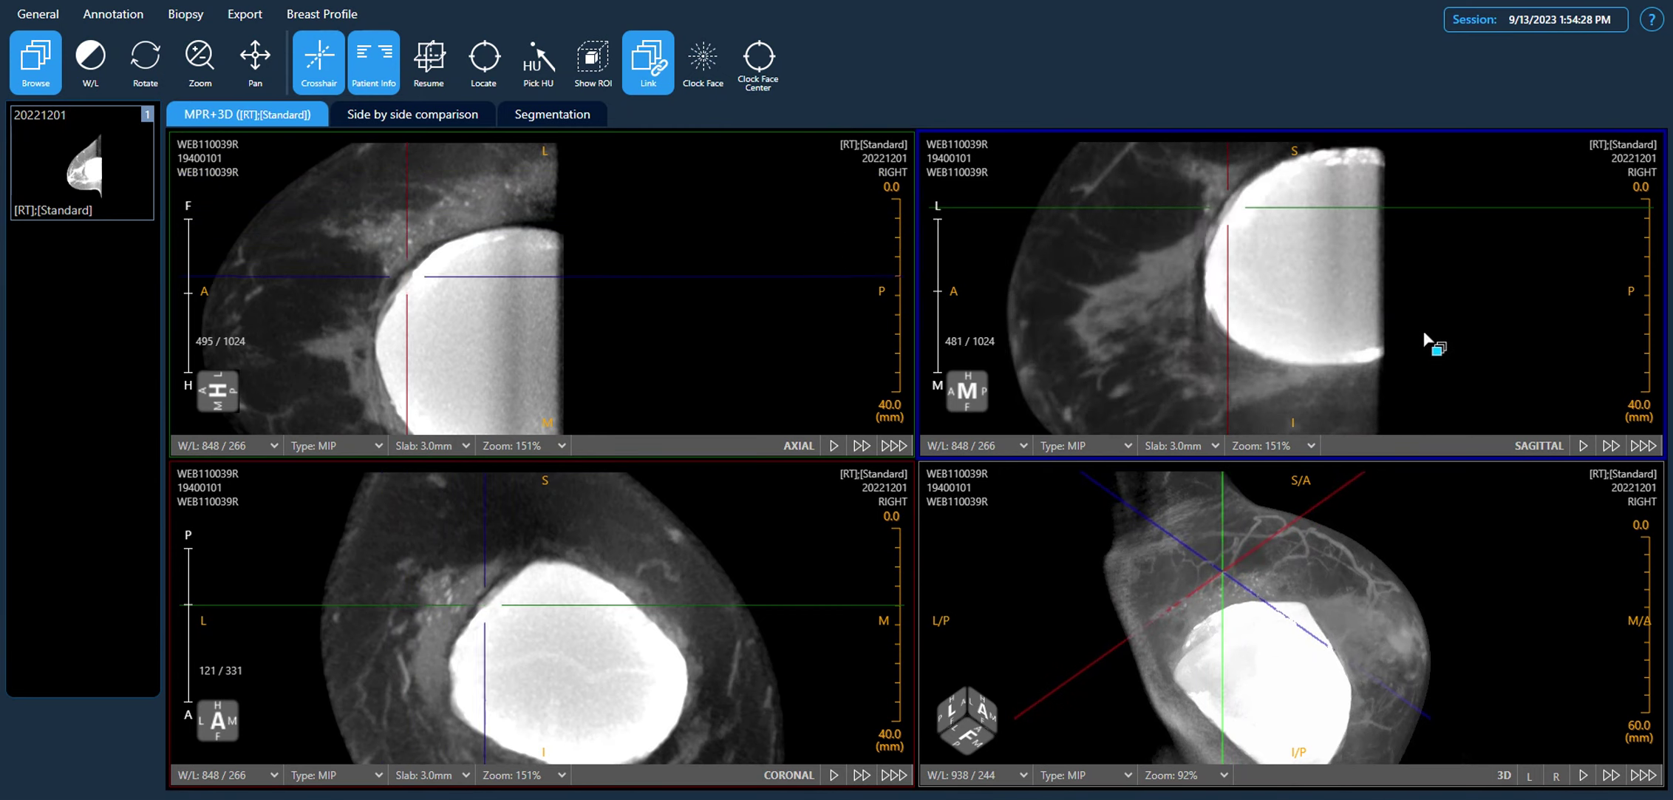
scroll(1426, 341, down, 20)
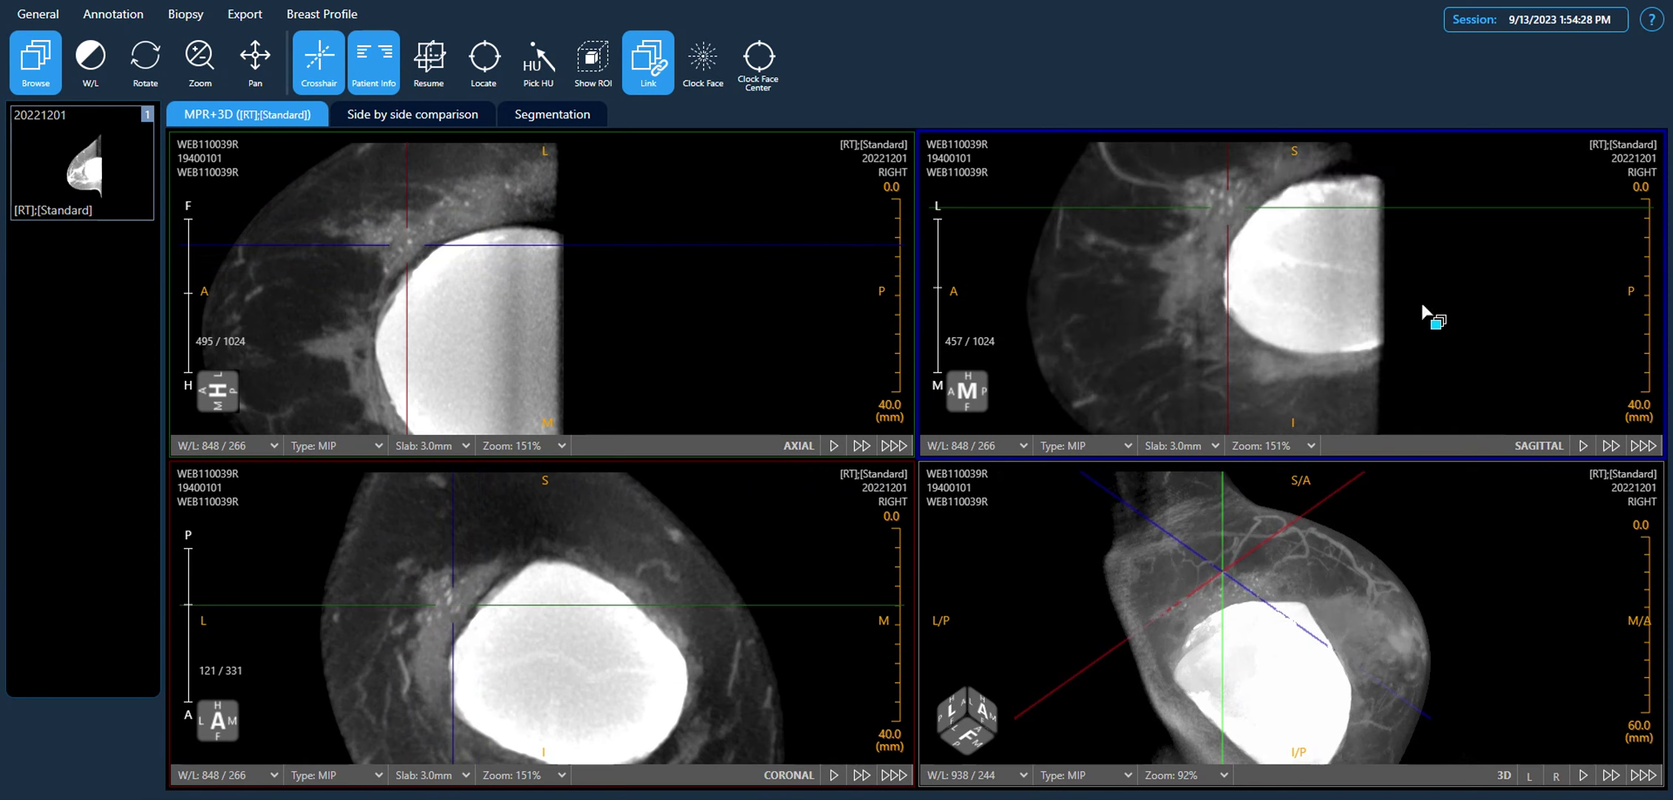
scroll(1427, 314, down, 4)
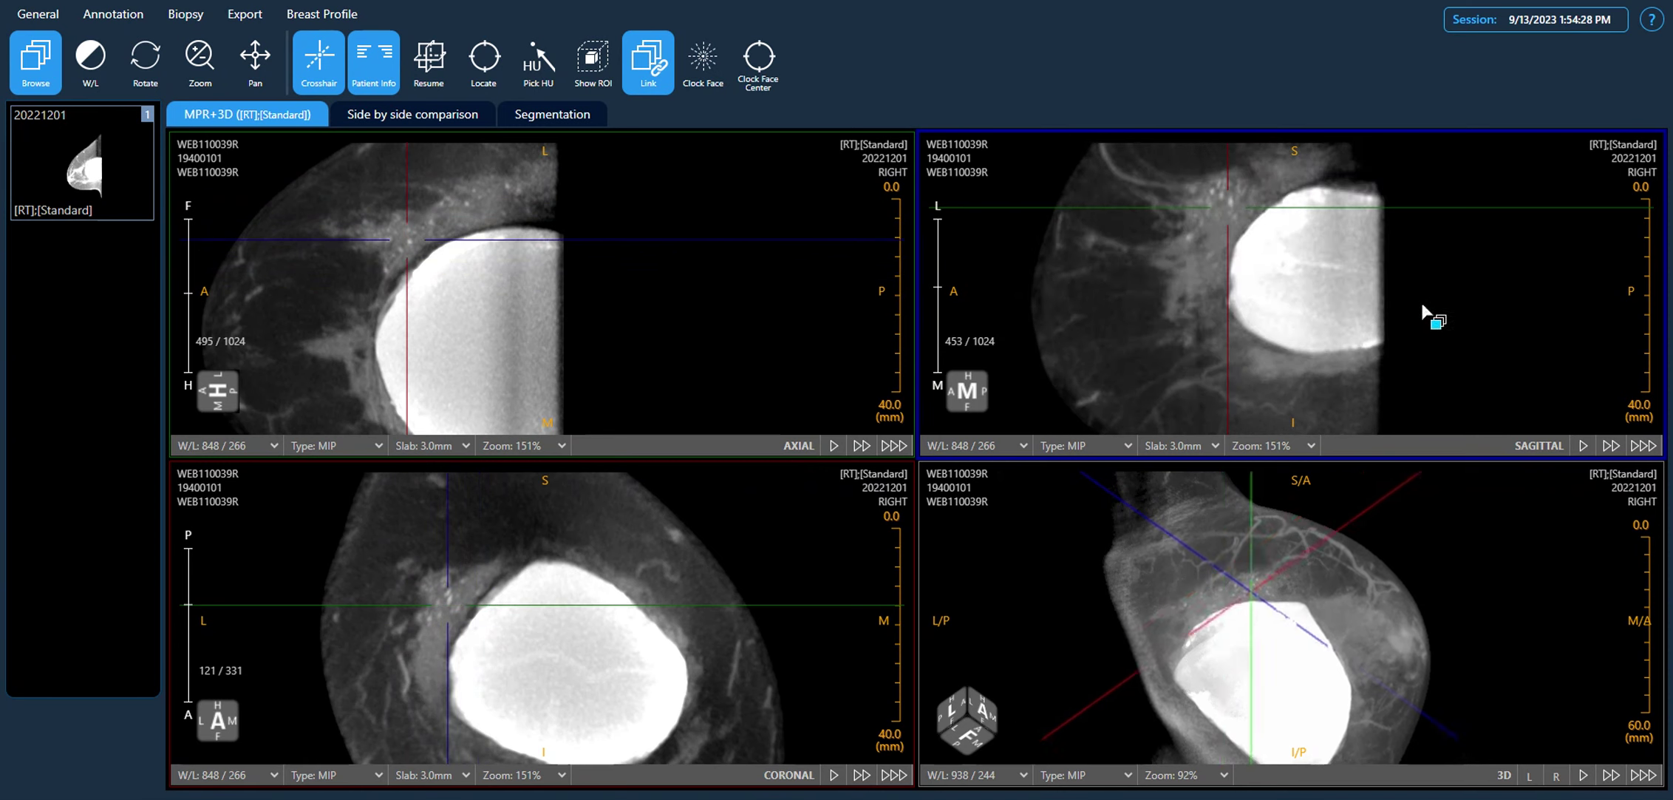
Step: Page the axial view to slice 515/1024 and drag the crosshair onto the bright spot above the implant
scroll(638, 323, down, 11)
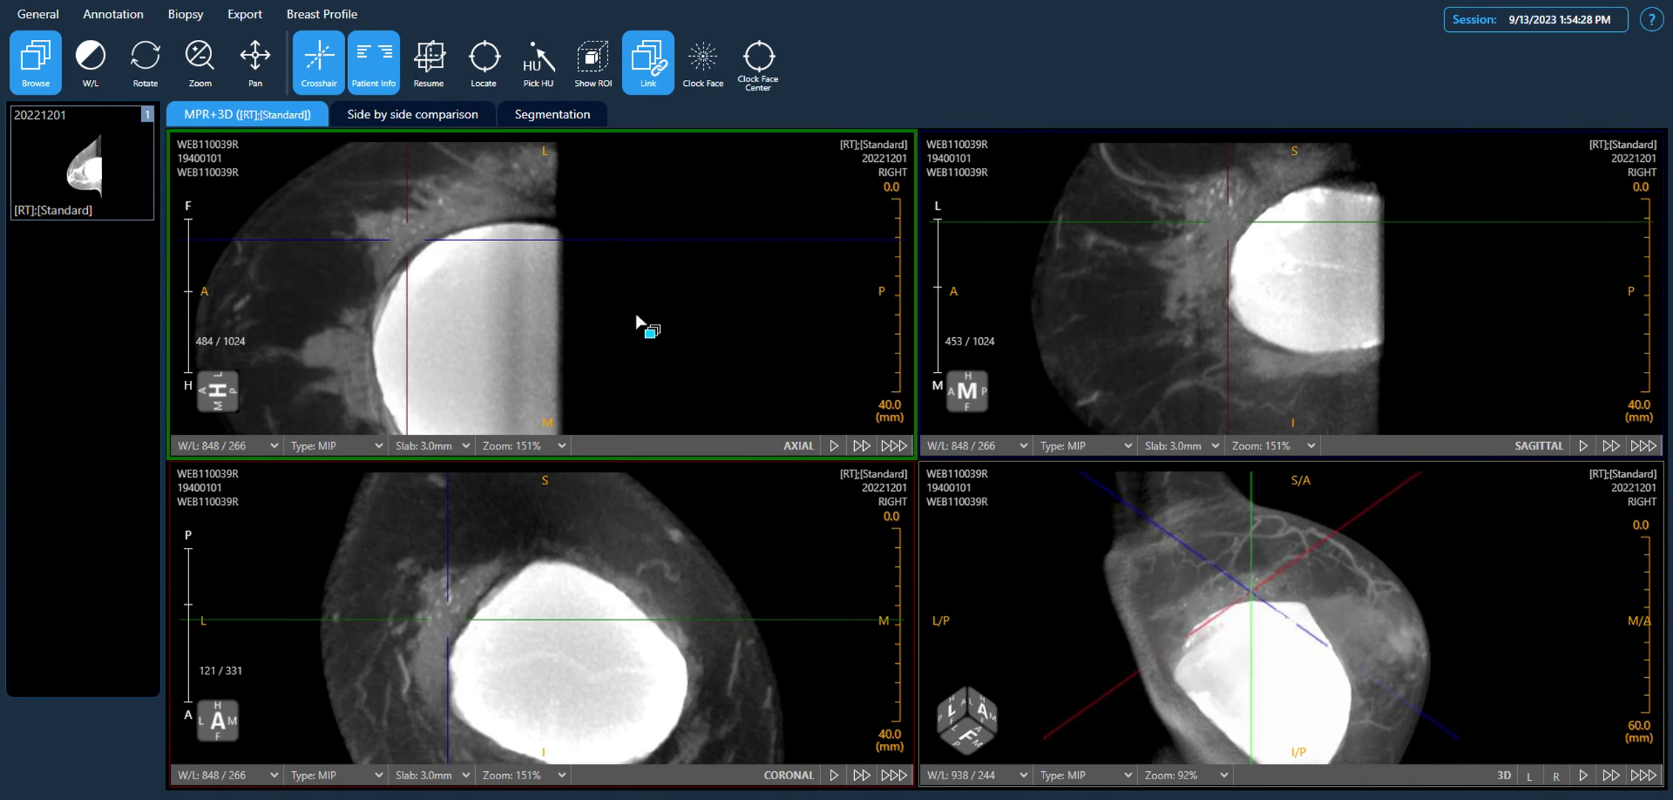
scroll(636, 316, down, 17)
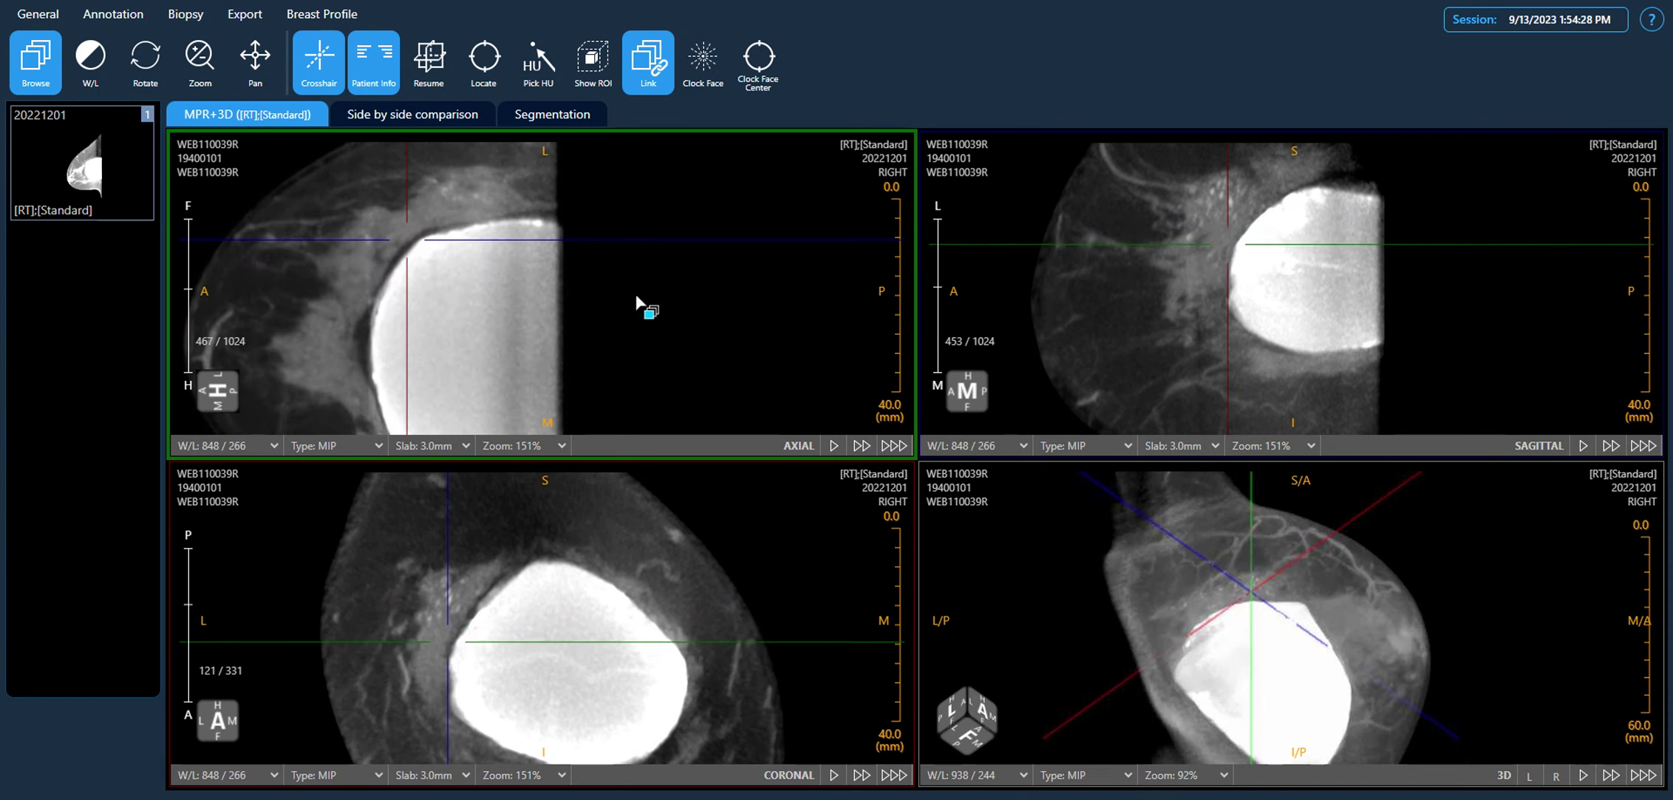
scroll(637, 303, up, 20)
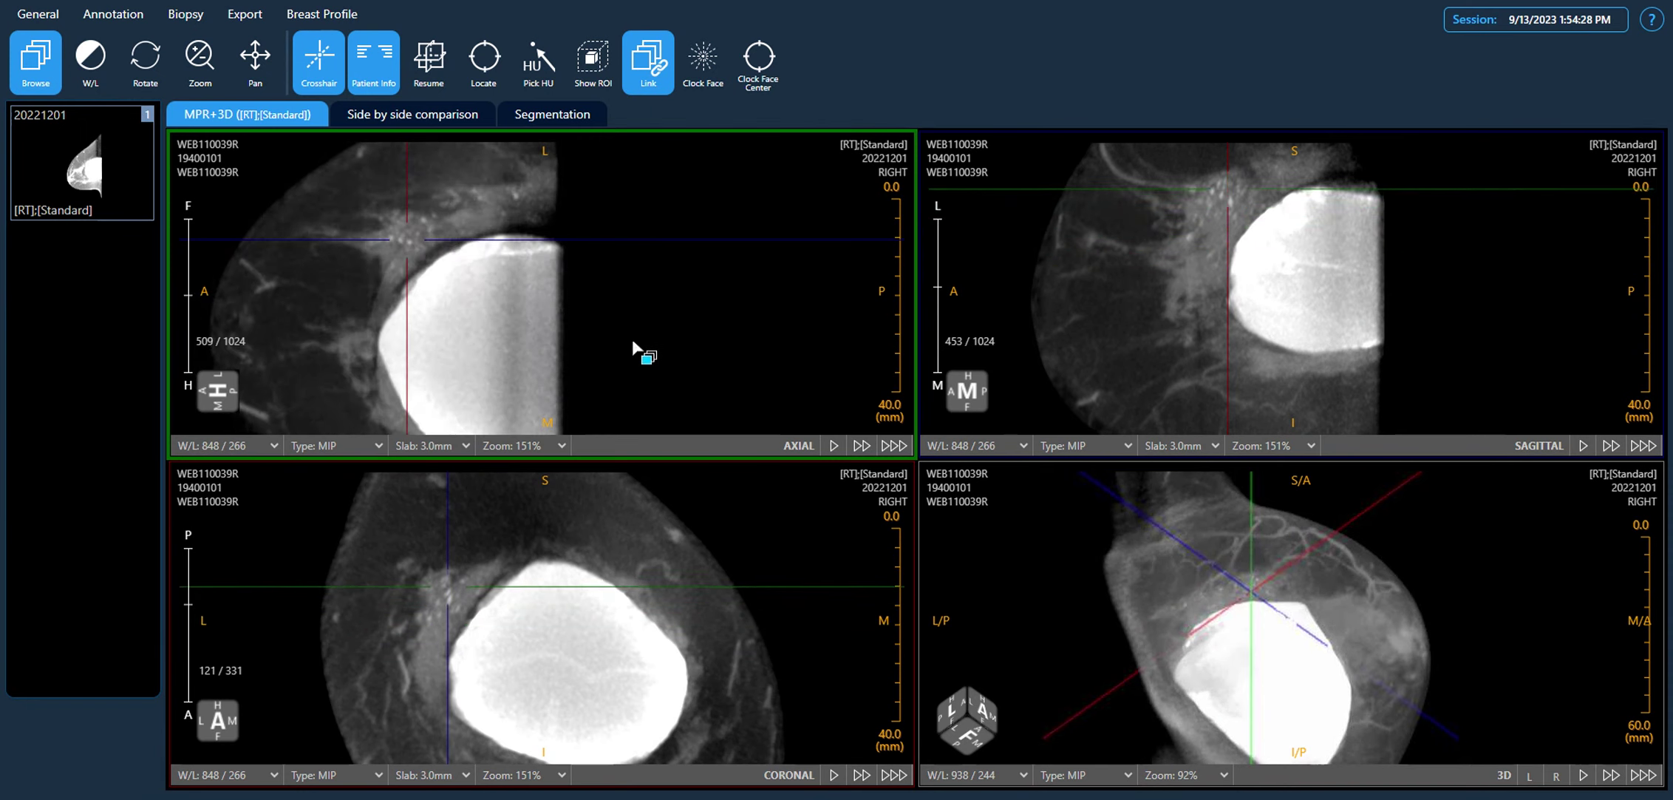
scroll(636, 348, up, 6)
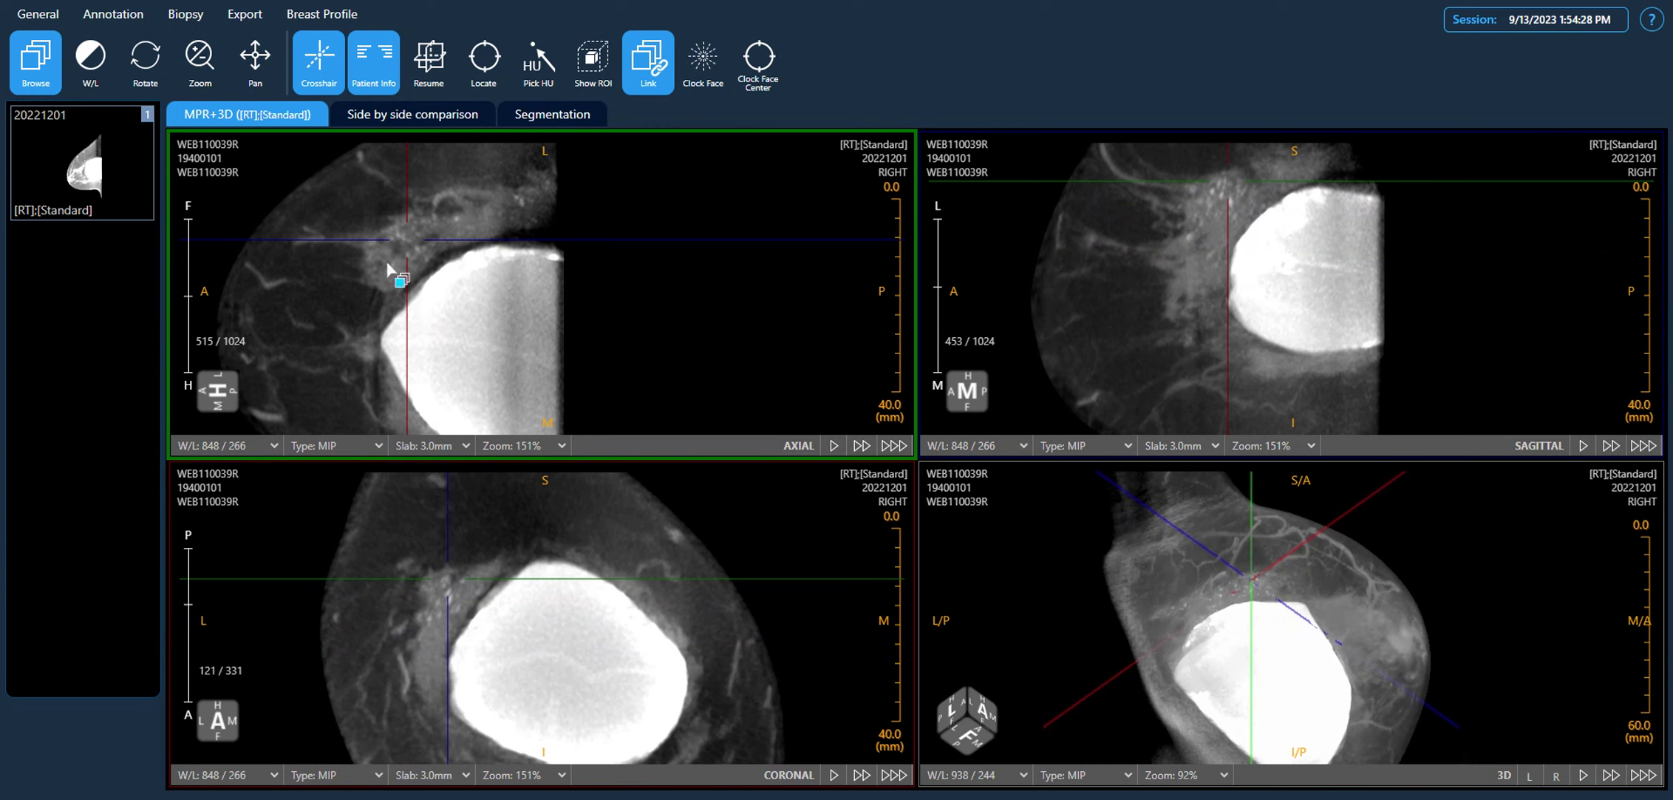
drag(405, 238, 403, 243)
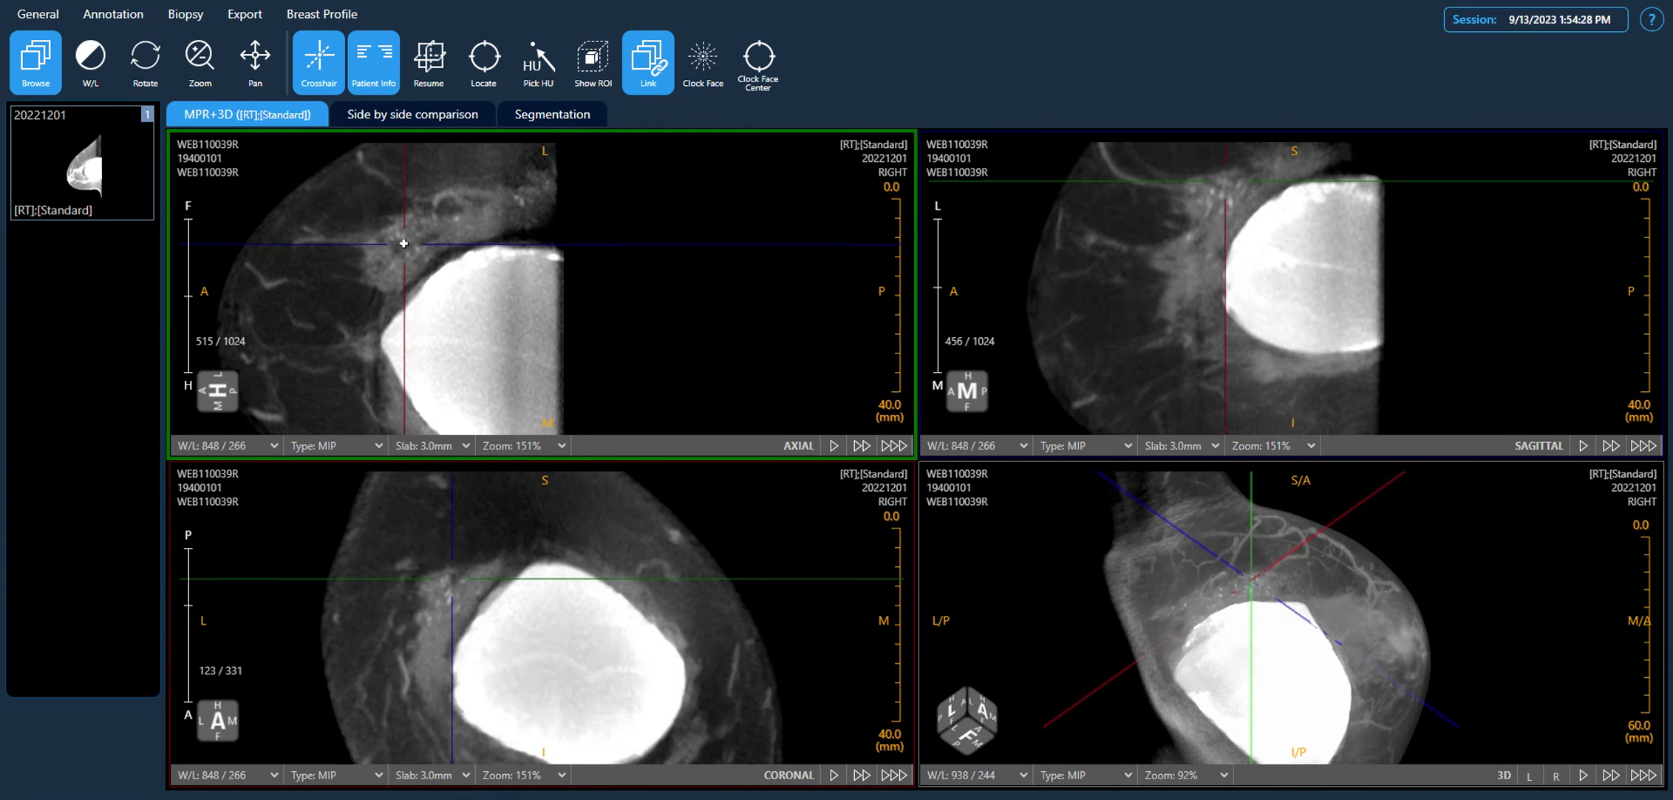
Step: Page the coronal view to slice 140/331 and move the crosshair down onto the lesion above the implant
scroll(765, 680, down, 8)
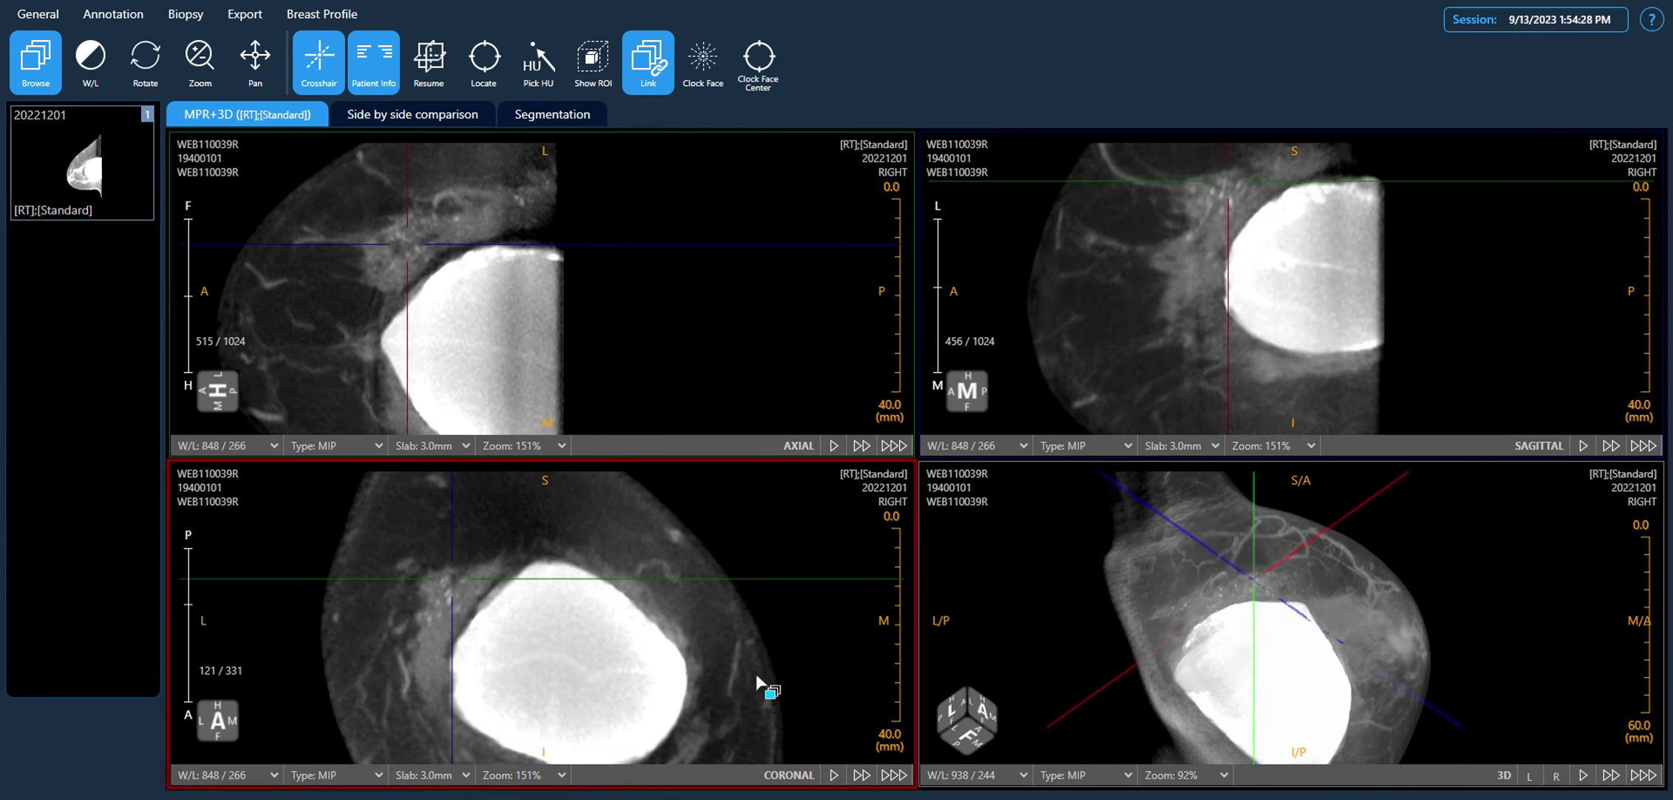
scroll(761, 656, down, 20)
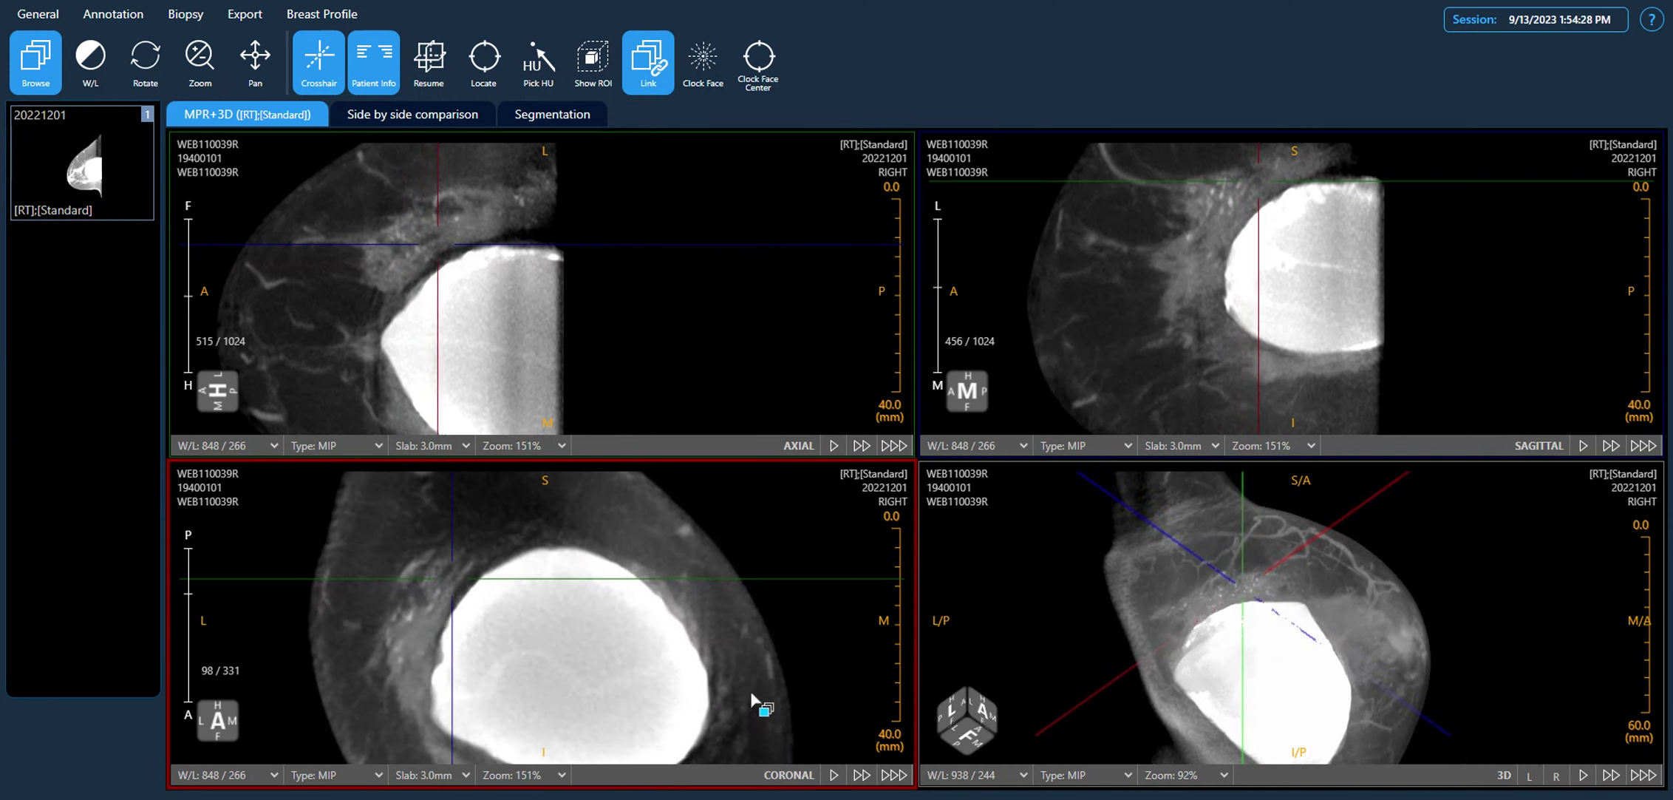
scroll(758, 661, down, 20)
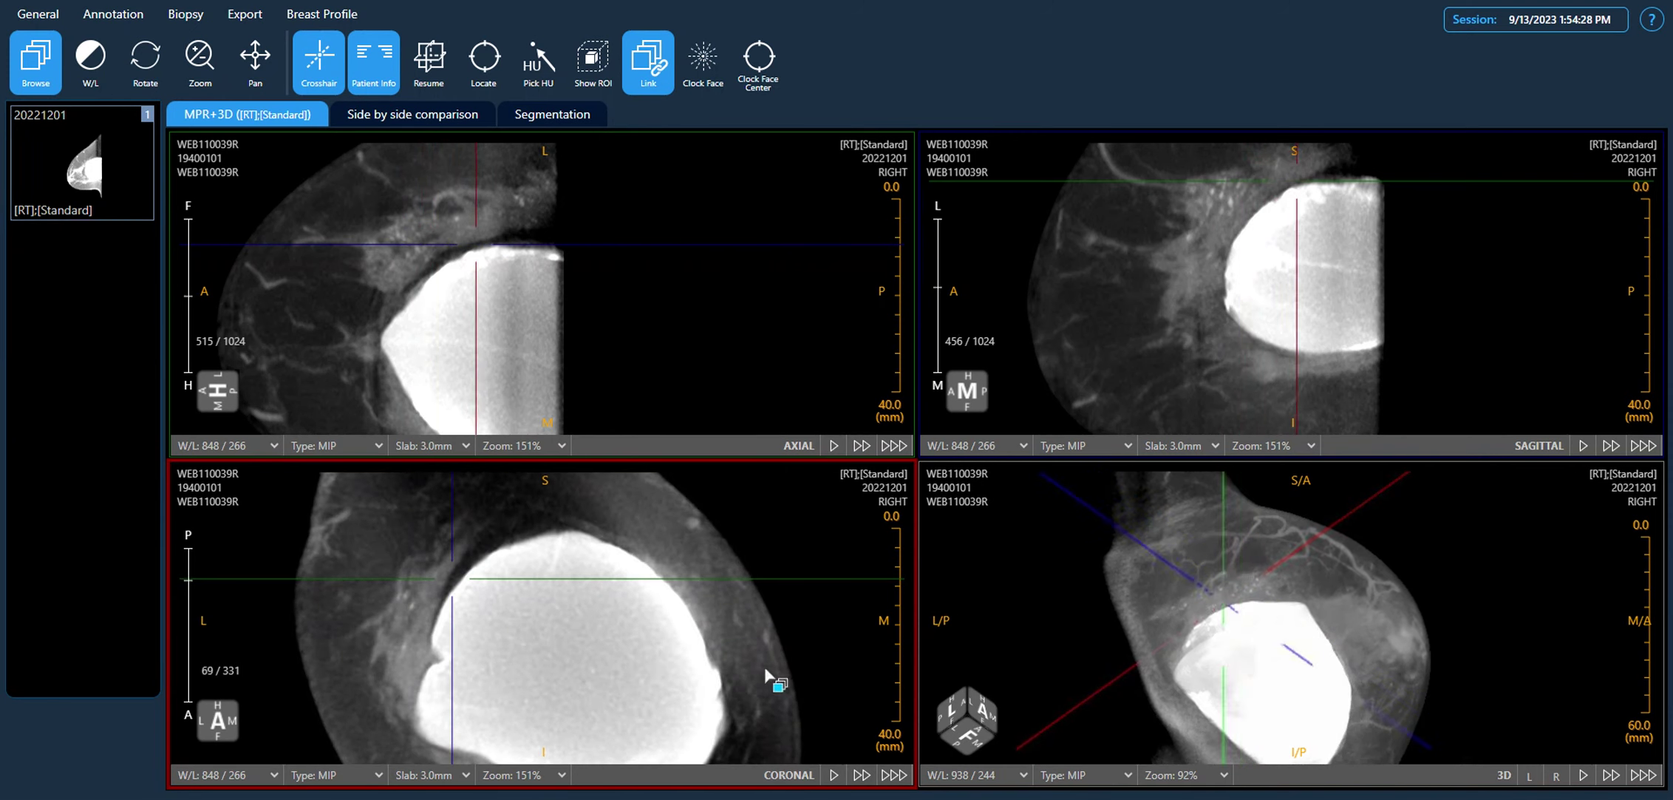
scroll(769, 632, down, 20)
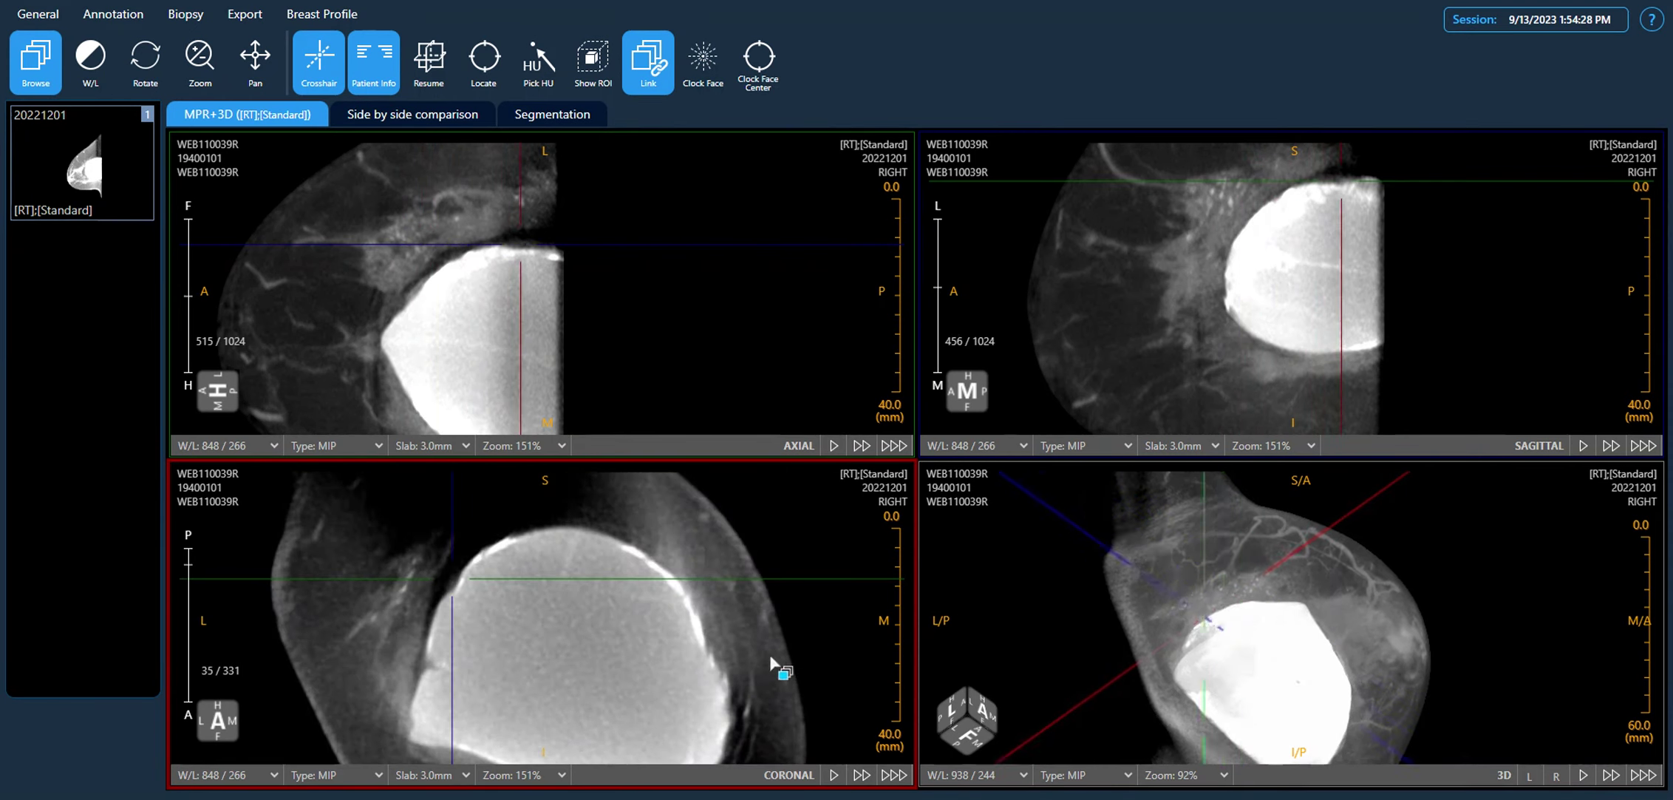
scroll(774, 633, up, 20)
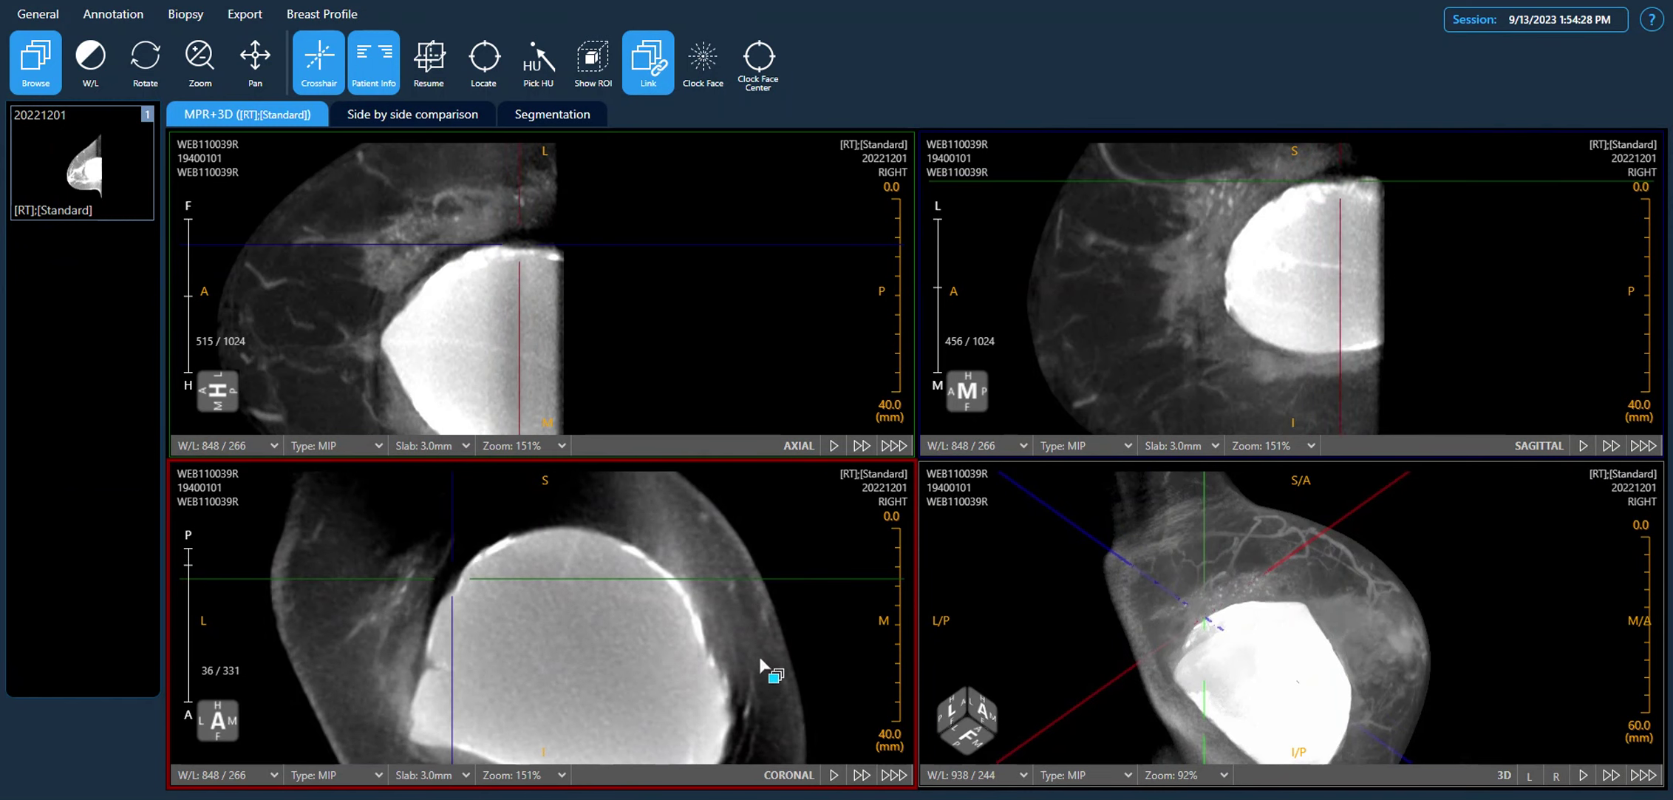
scroll(764, 711, up, 20)
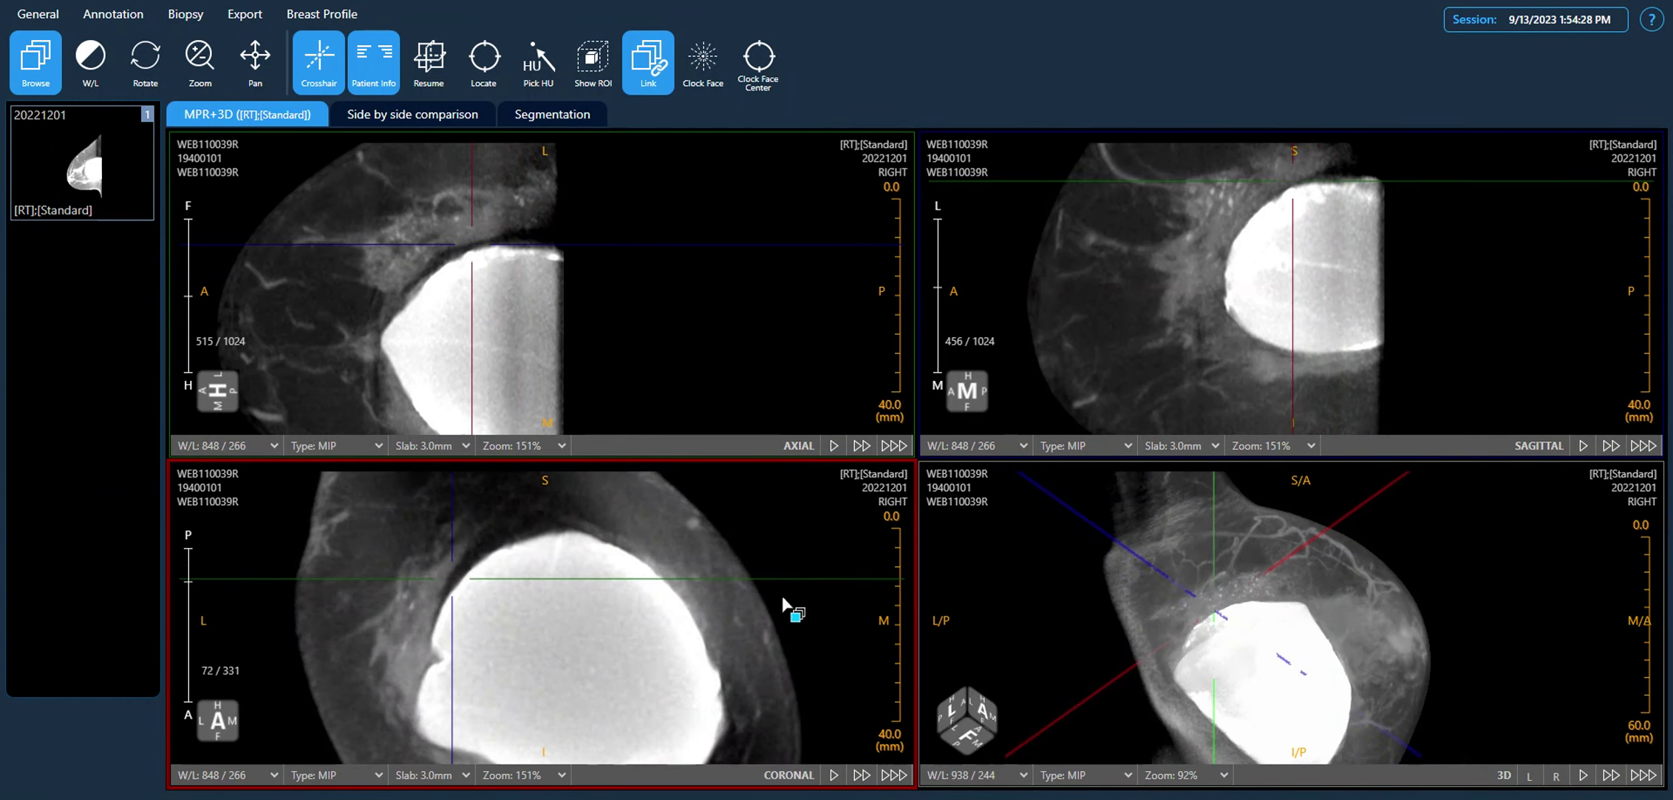
scroll(777, 660, up, 20)
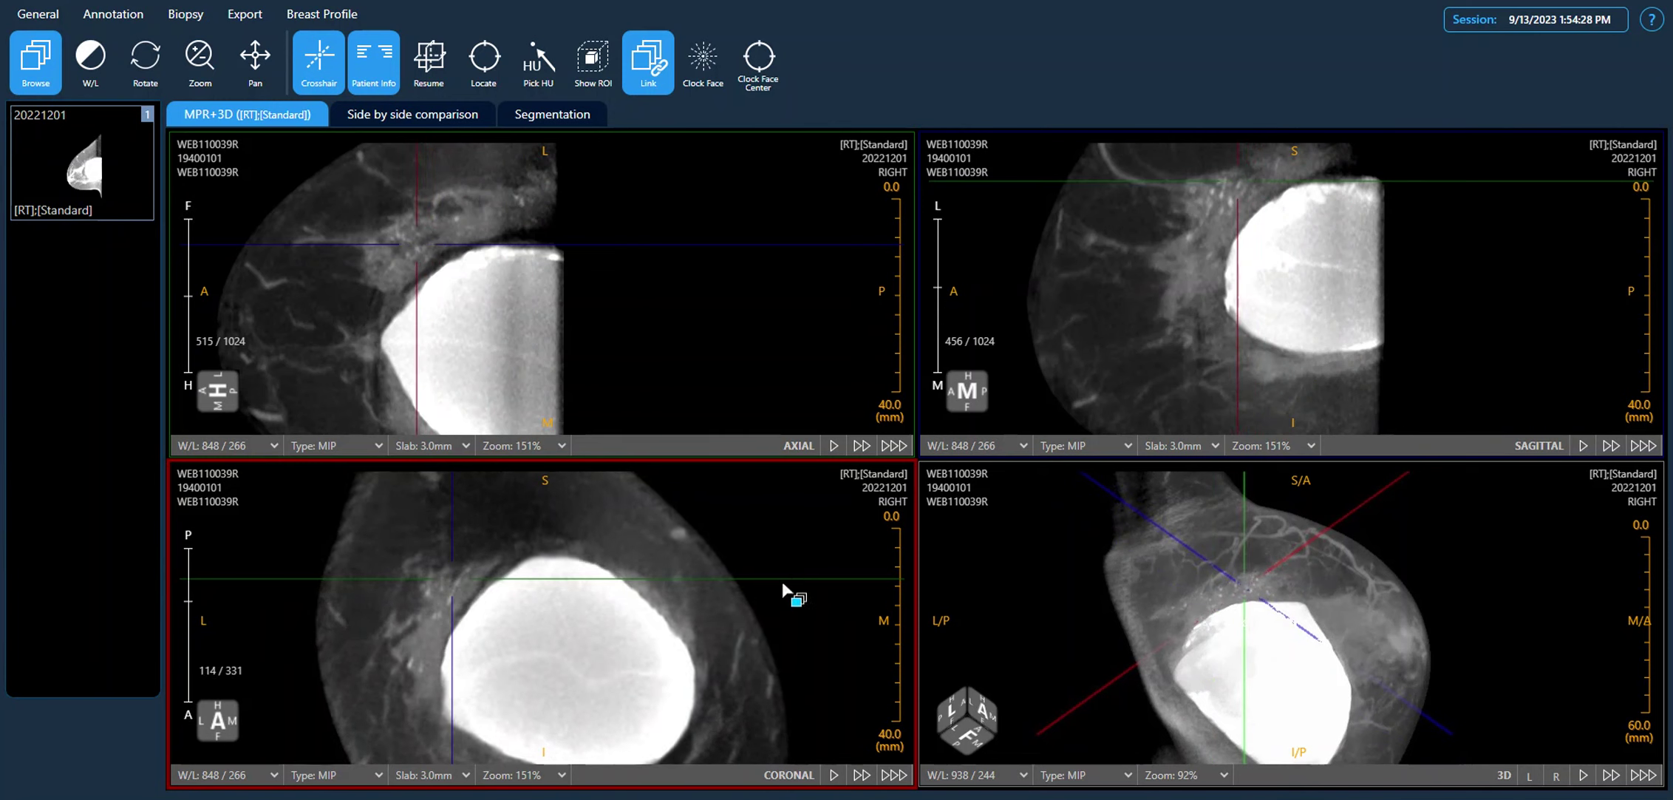
scroll(782, 643, up, 13)
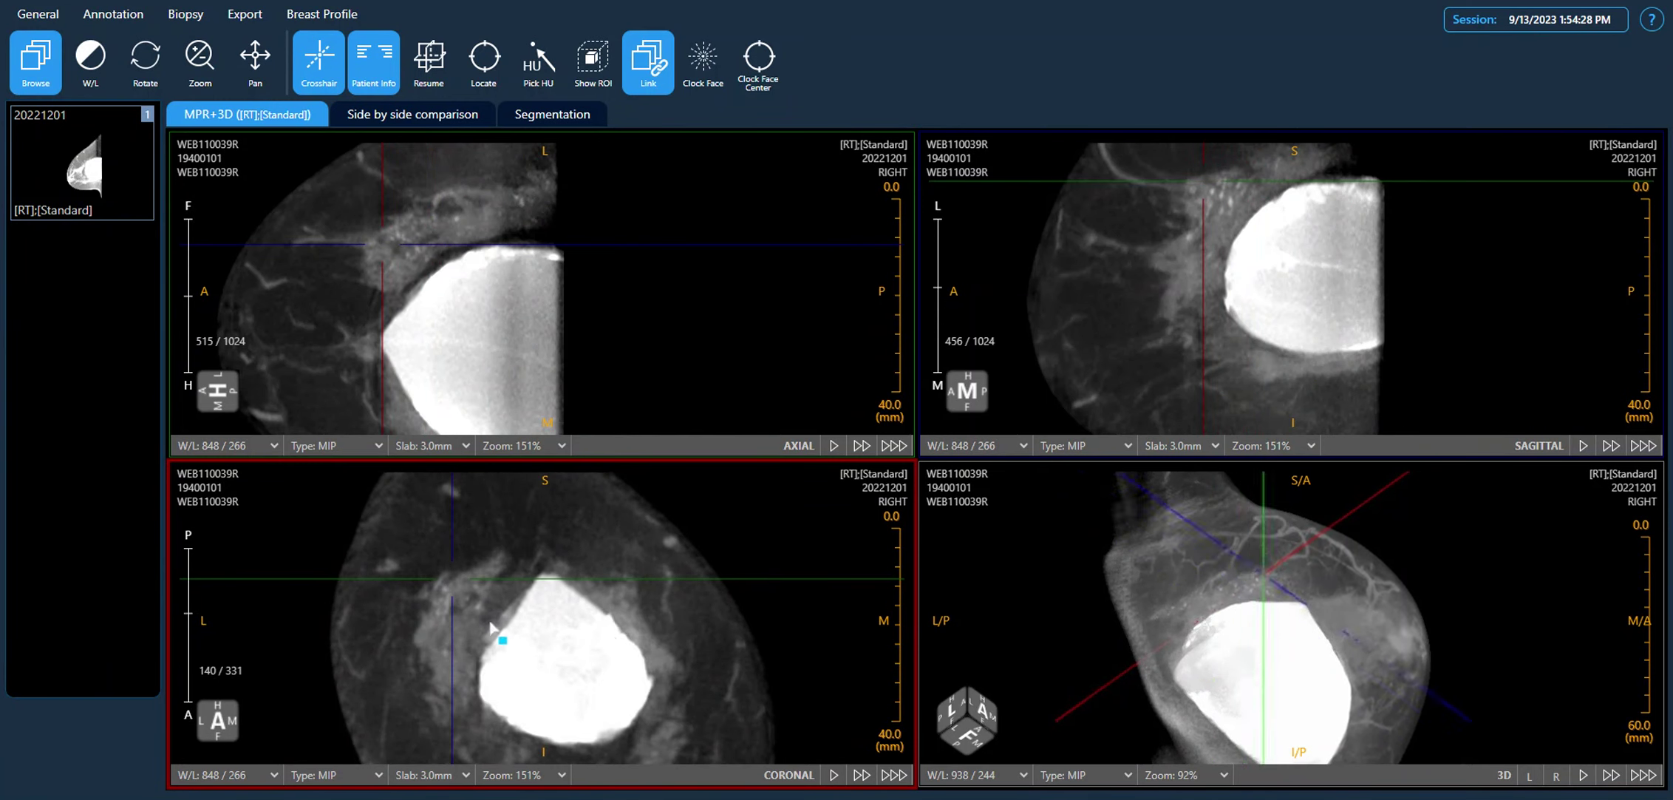
click(445, 583)
drag(446, 583, 447, 601)
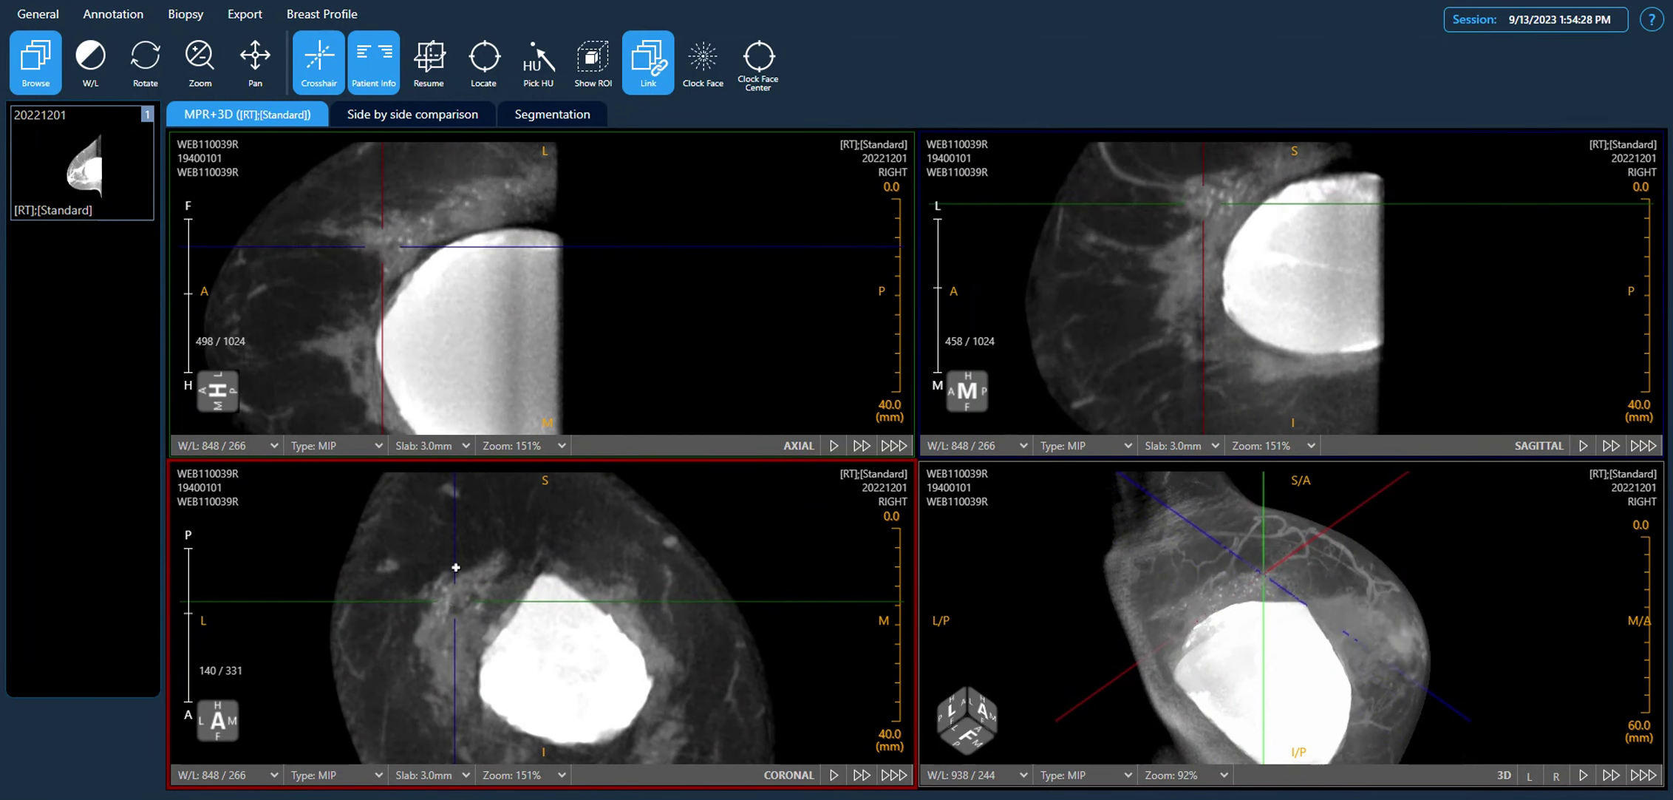